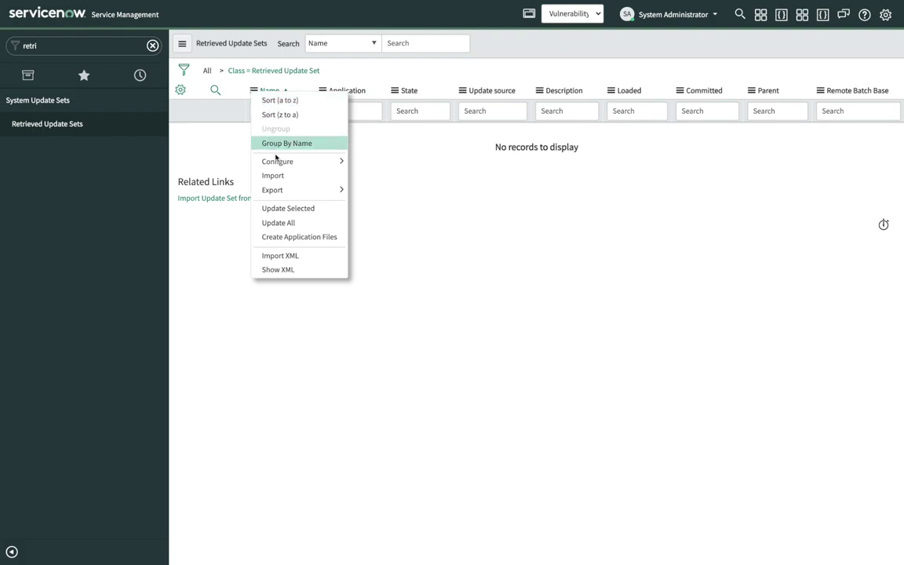
- Import the update set XML file whose name starts with sys_remot and ends with 124f (1).xml into Retrieved Update Sets
left_click(298, 258)
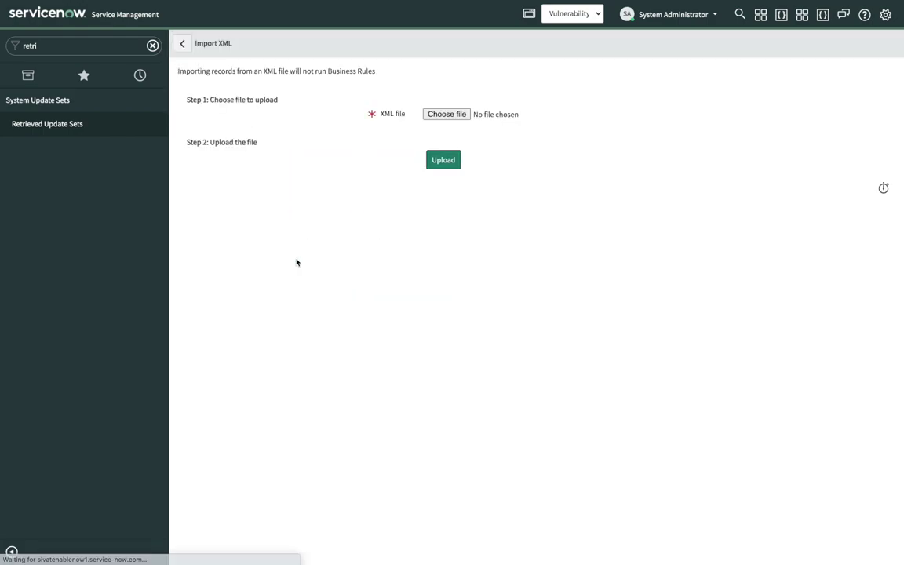
left_click(447, 114)
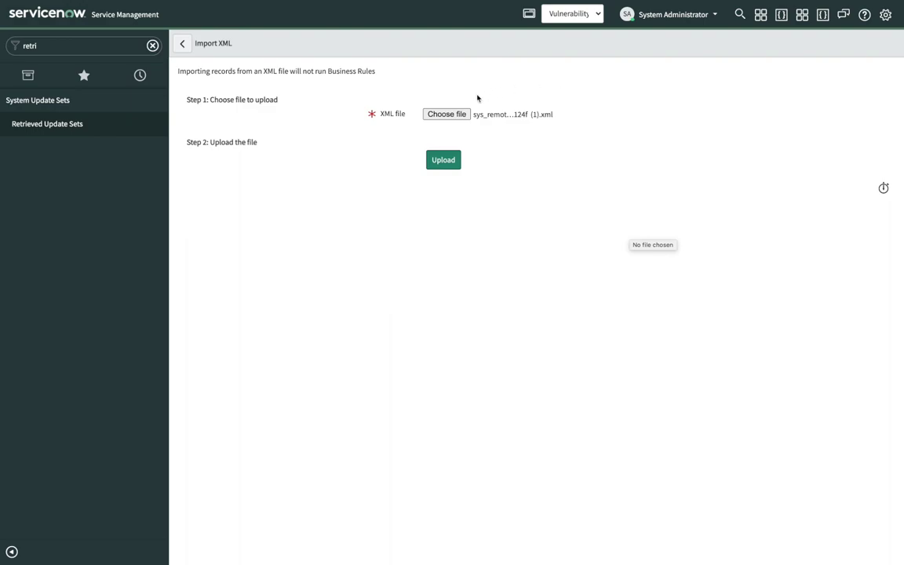
left_click(453, 167)
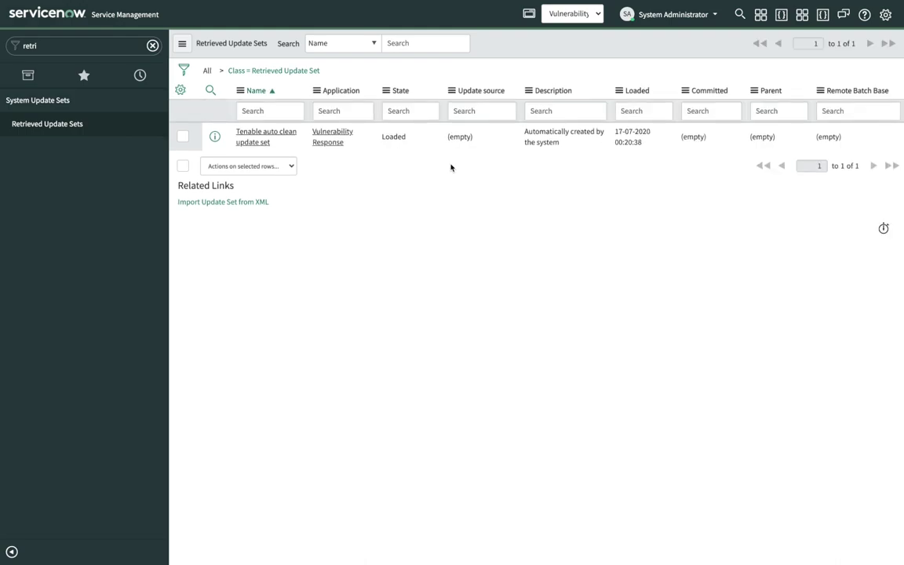
- Preview the Tenable auto clean update set and commit it
left_click(252, 135)
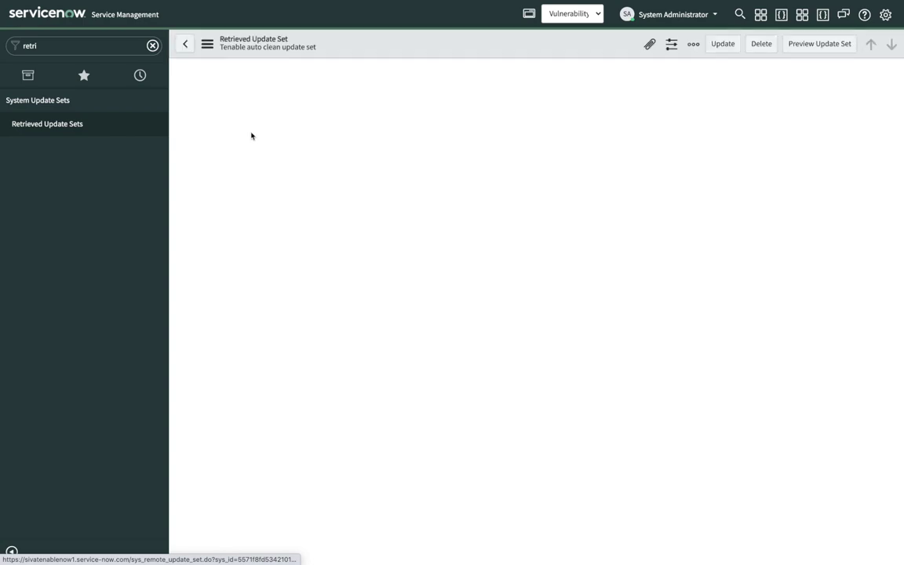
left_click(825, 45)
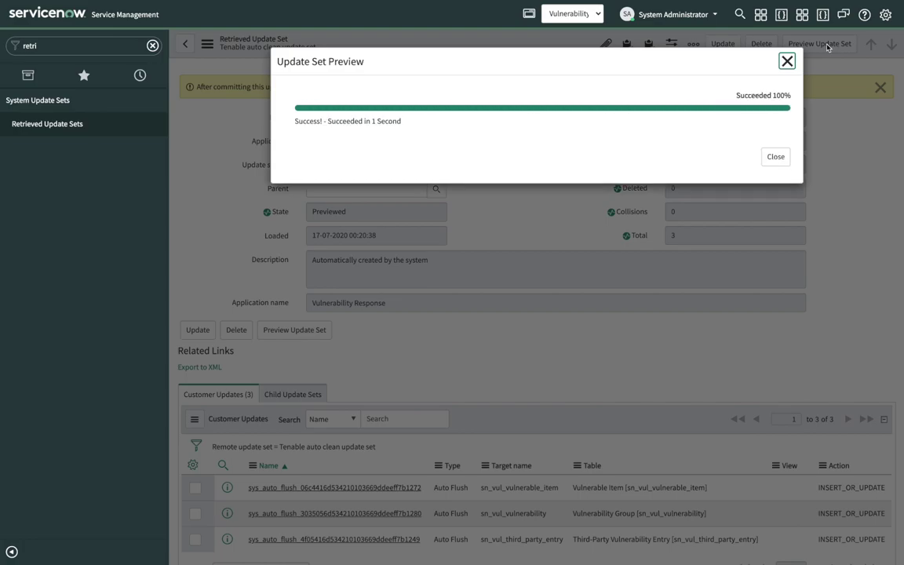
left_click(777, 157)
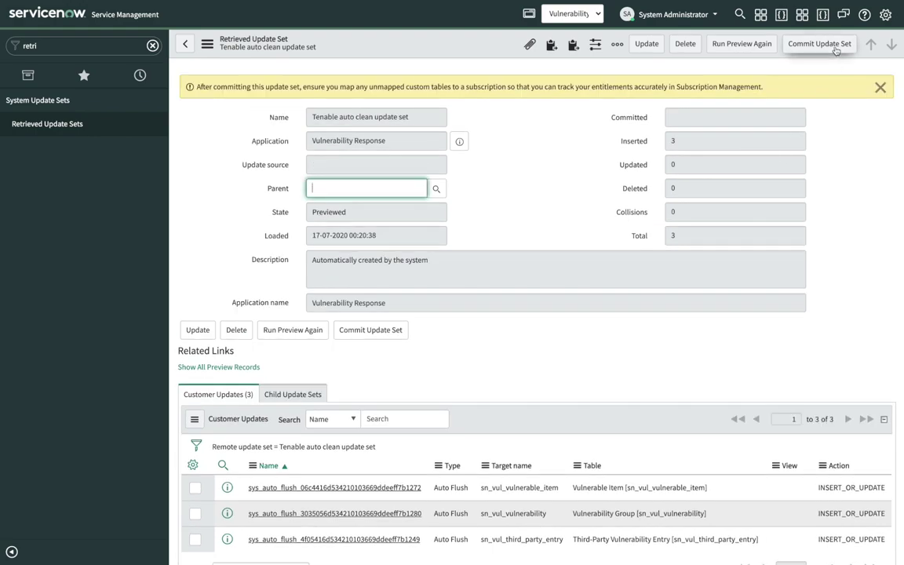
left_click(836, 48)
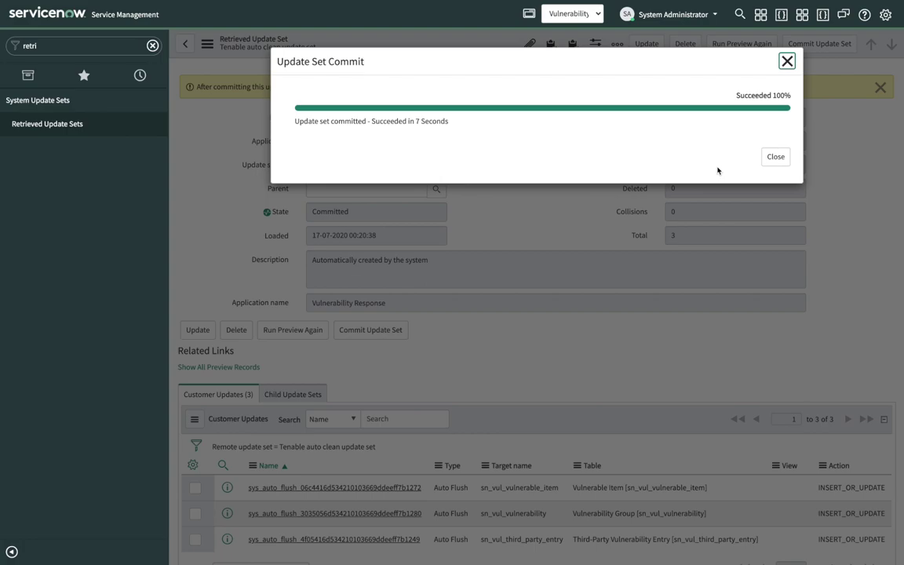
left_click(776, 160)
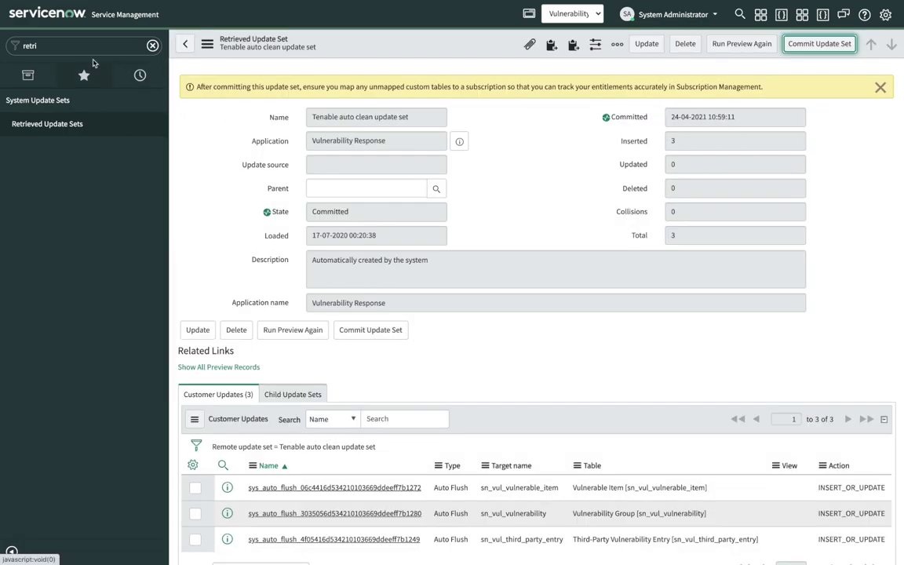
- Filter the navigator for "schedule" and open the Scheduled Jobs list under System Definition
left_click(72, 46)
type("s")
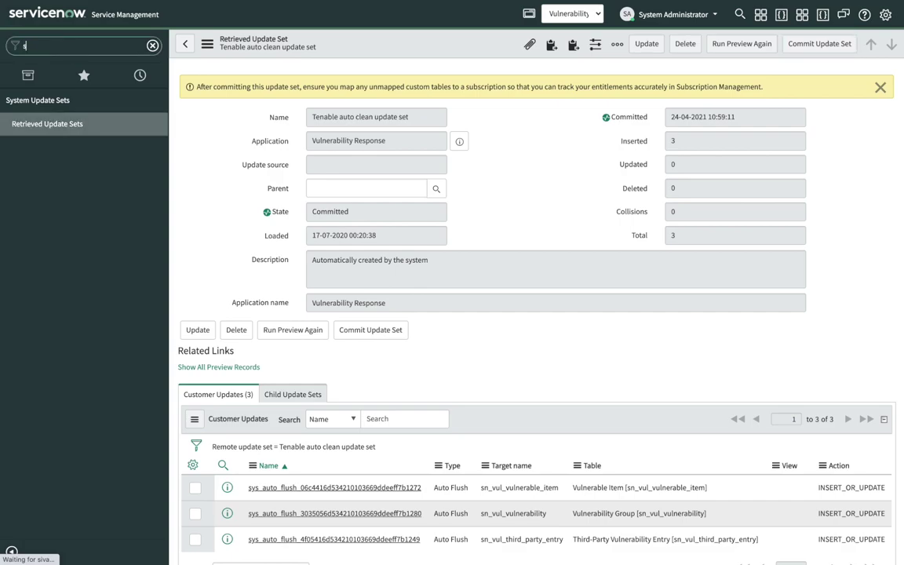
type("chedule")
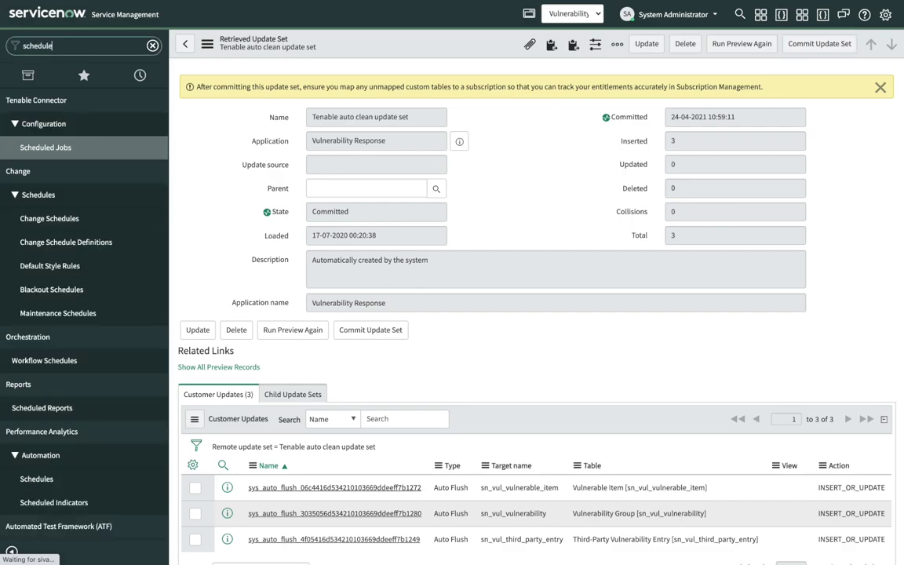
scroll(66, 343, "down", 10)
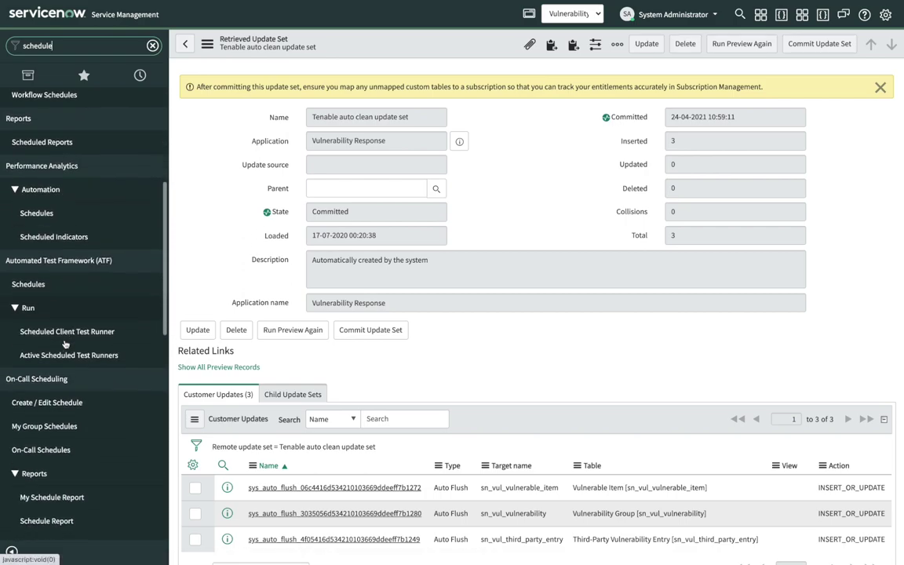
scroll(65, 343, "down", 3)
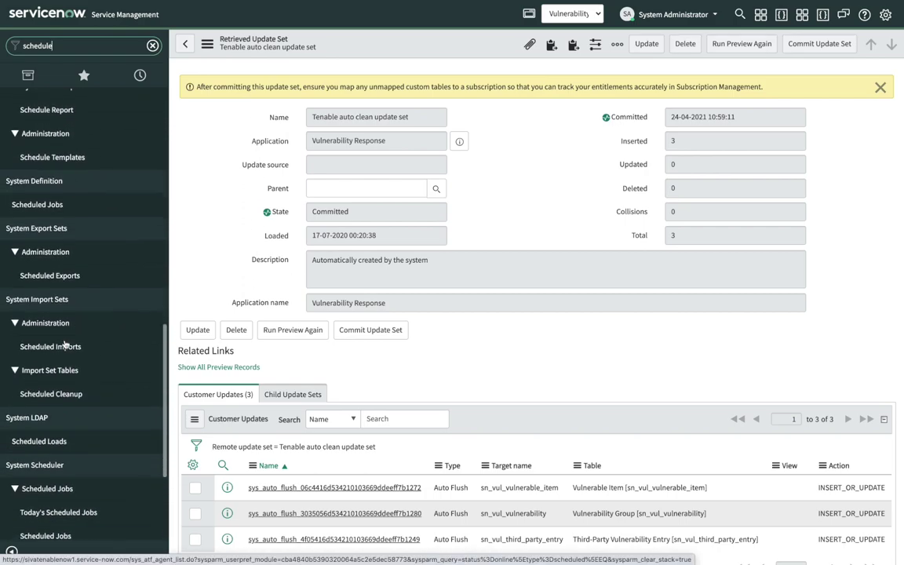
left_click(47, 202)
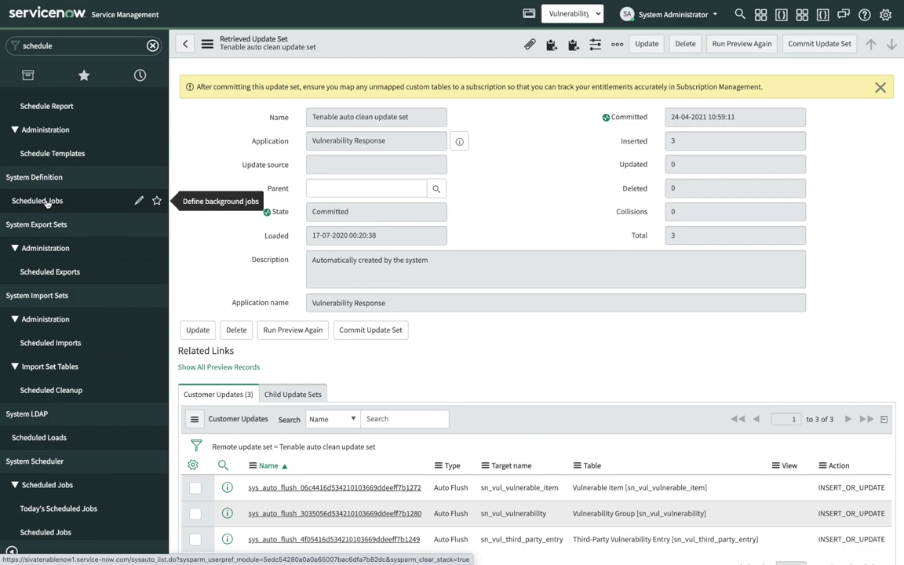
left_click(47, 202)
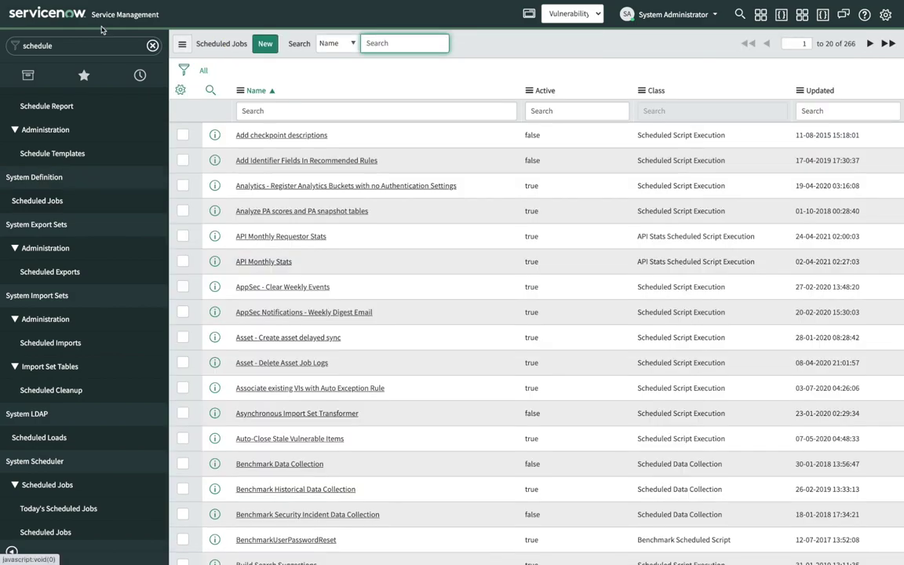
- Import the scheduled job XML file whose name starts with sysauto_sc and ends with 273 (7).xml into the list
left_click(241, 92)
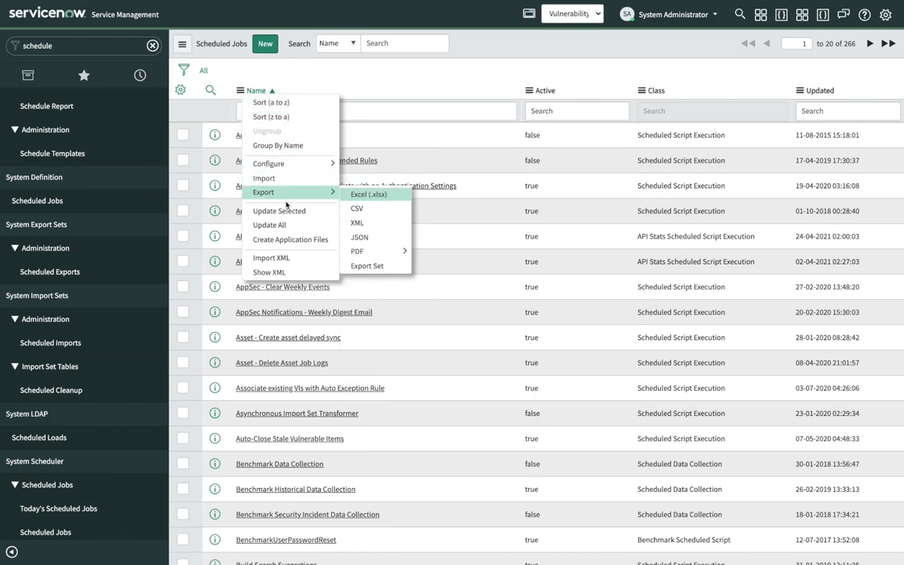
left_click(272, 259)
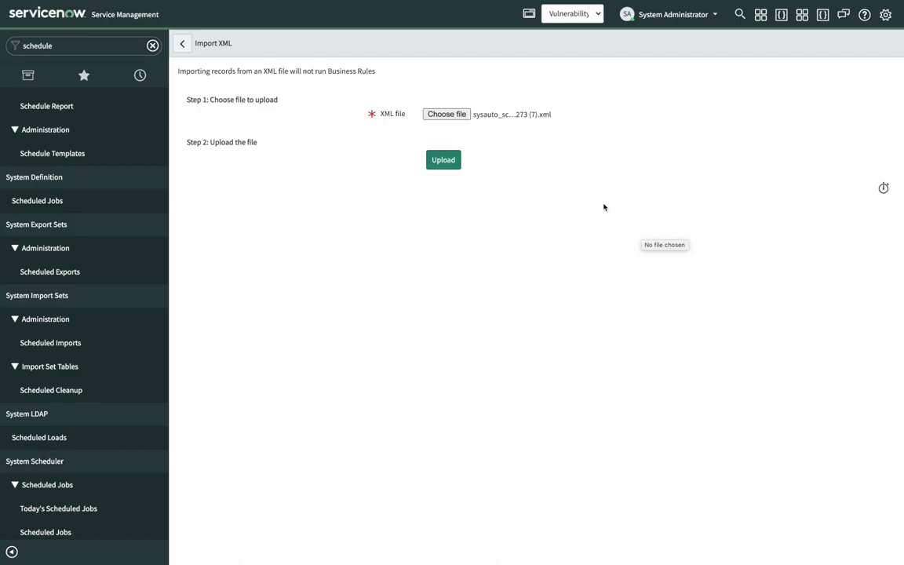
left_click(442, 160)
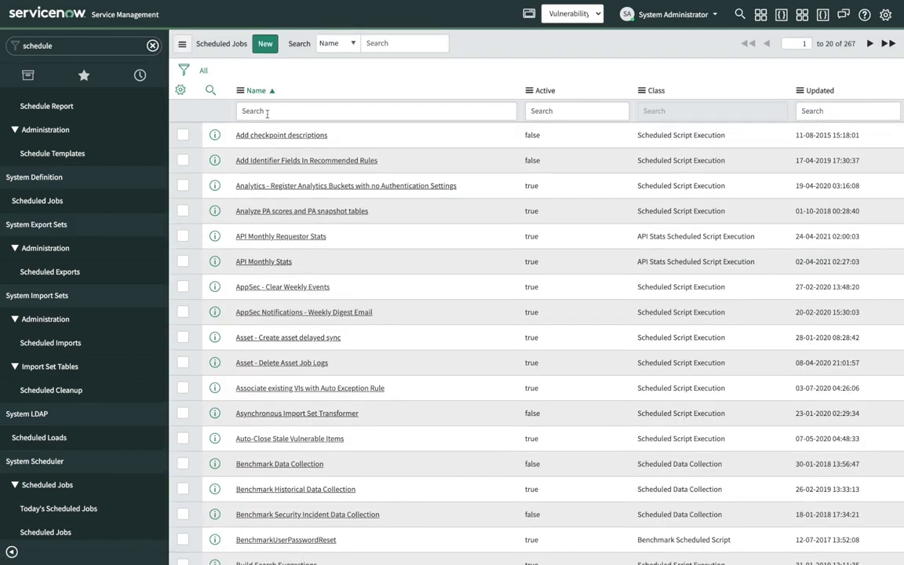
- Filter the scheduled jobs by names starting with "clean" and open the Clean Tenable data job
left_click(267, 112)
type("clean")
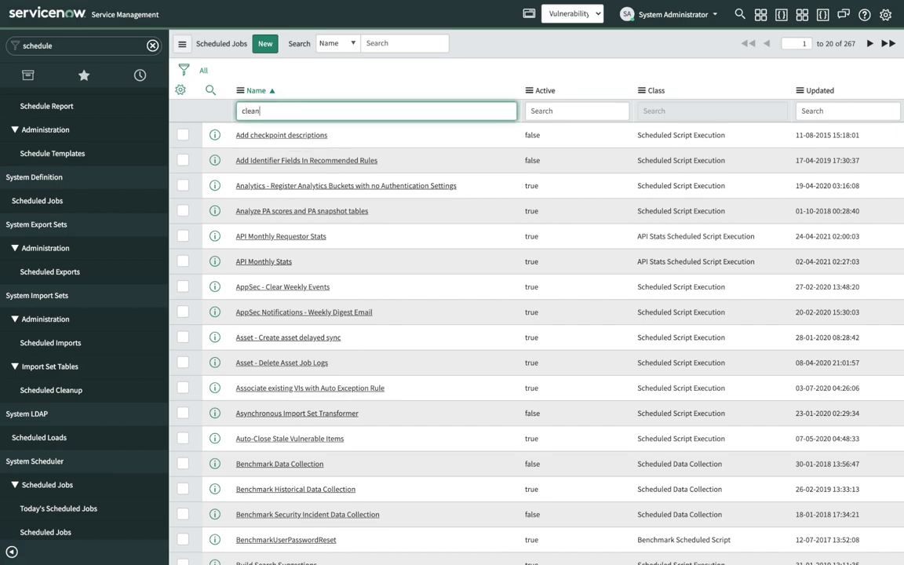
key("Return")
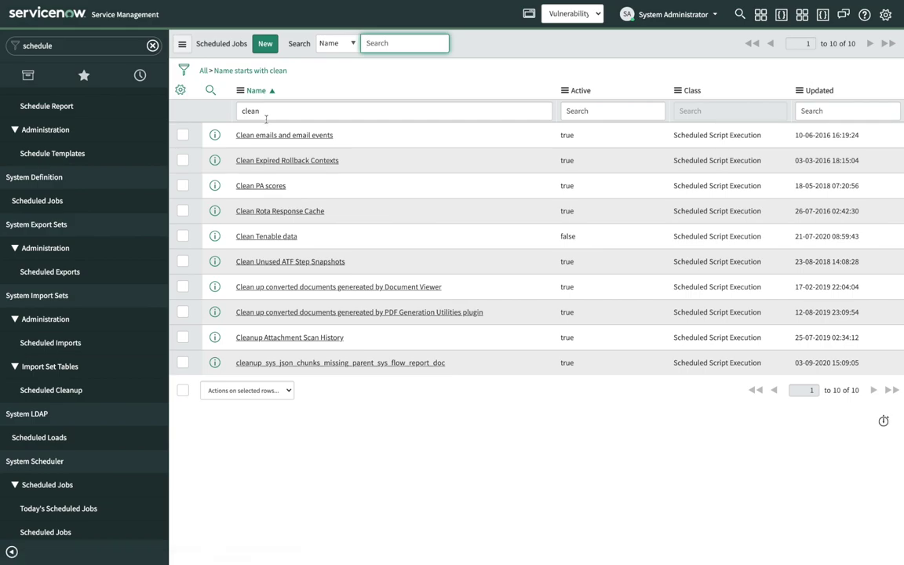
left_click(263, 237)
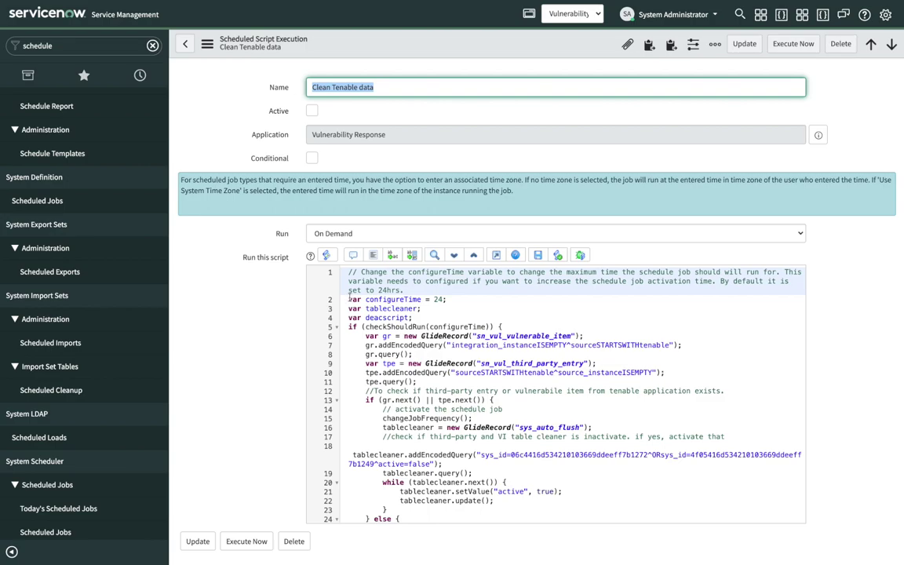
- Check the configureTime variable in the script, execute the Clean Tenable data job immediately, and reopen its record
left_click_drag(349, 300, 448, 299)
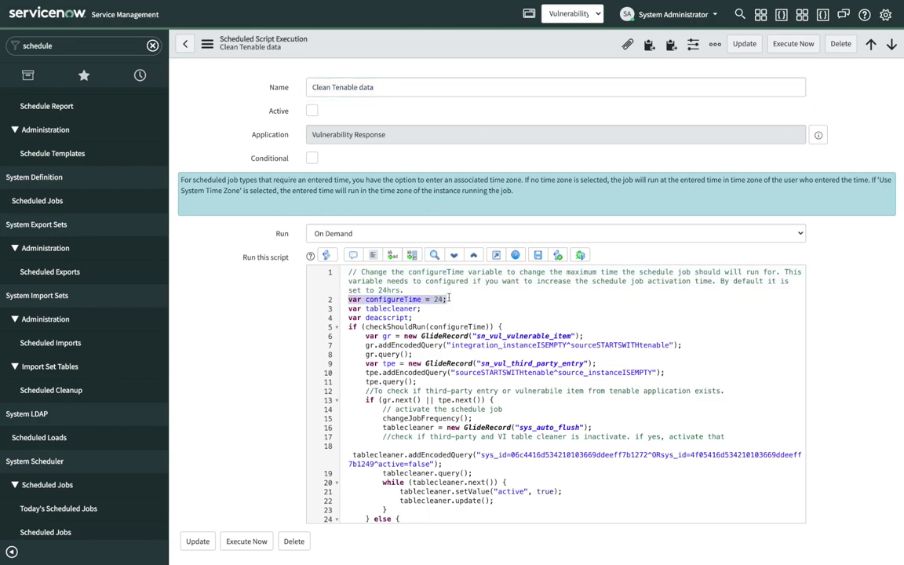
key("Down")
key("Down")
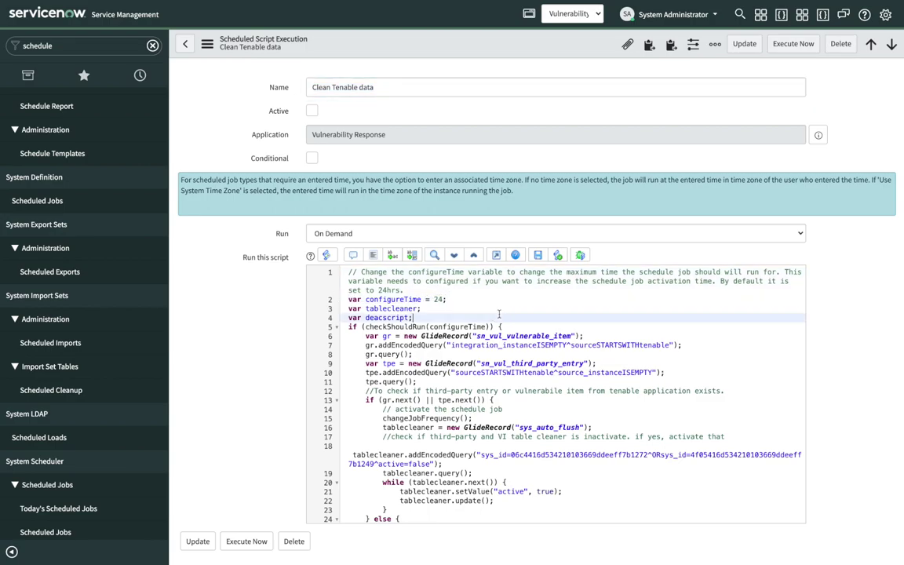
left_click(784, 45)
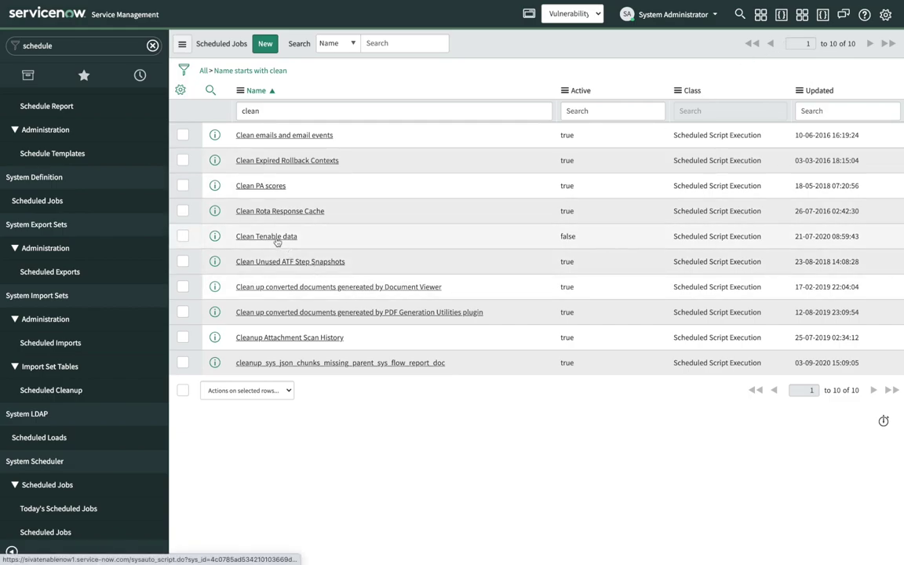
left_click(277, 242)
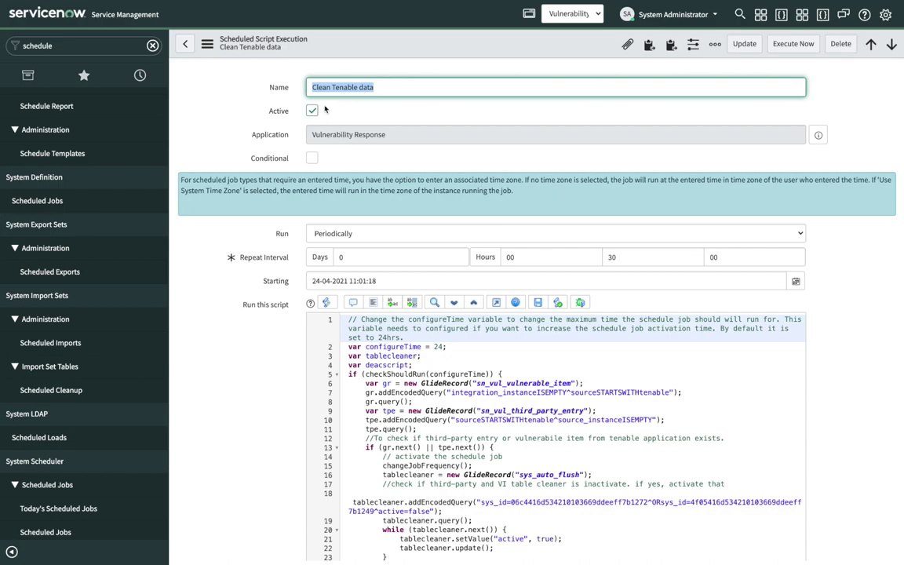
- Filter the navigator for "vulnera" and view the complete Vulnerability Groups and Vulnerable Items lists under Vulnerability Response
left_click(153, 45)
type("vulnera")
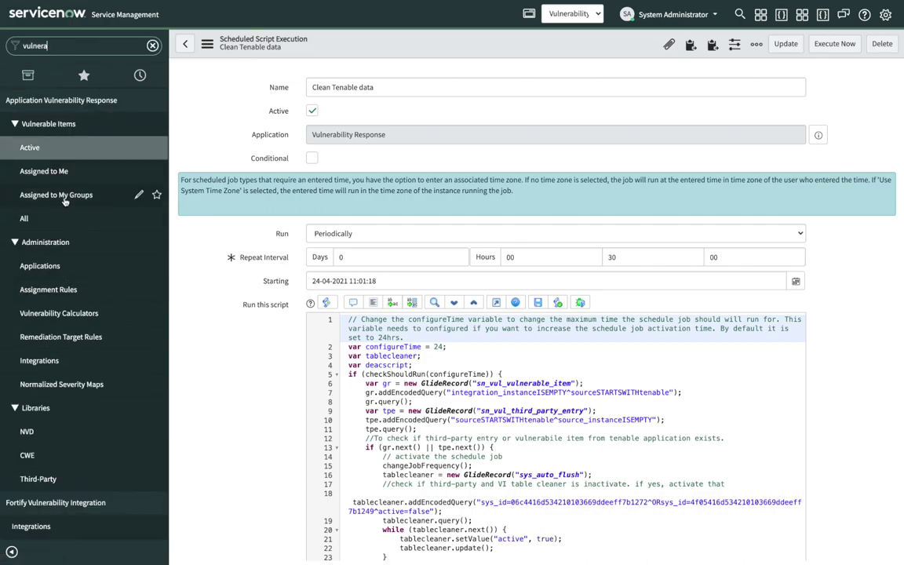
scroll(91, 376, "down", 10)
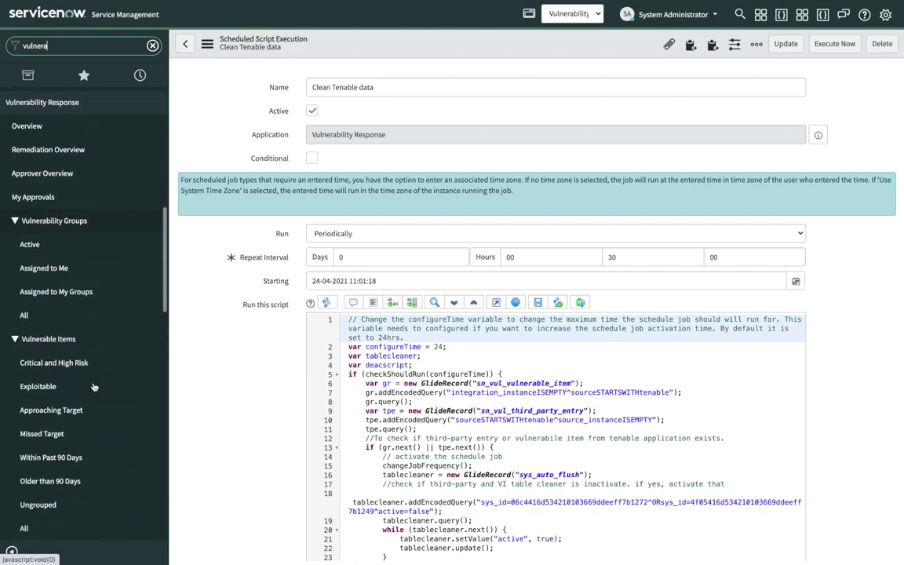
left_click(64, 317)
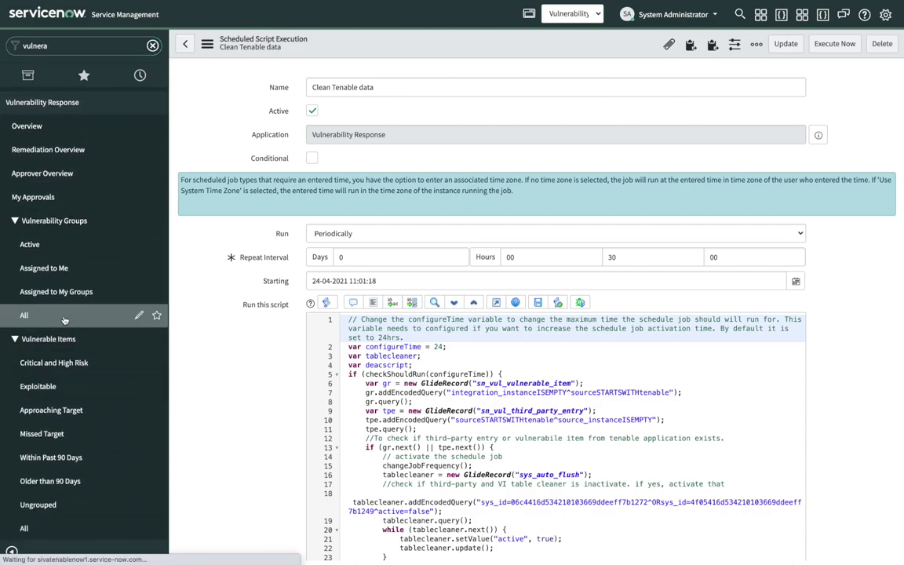
left_click(37, 527)
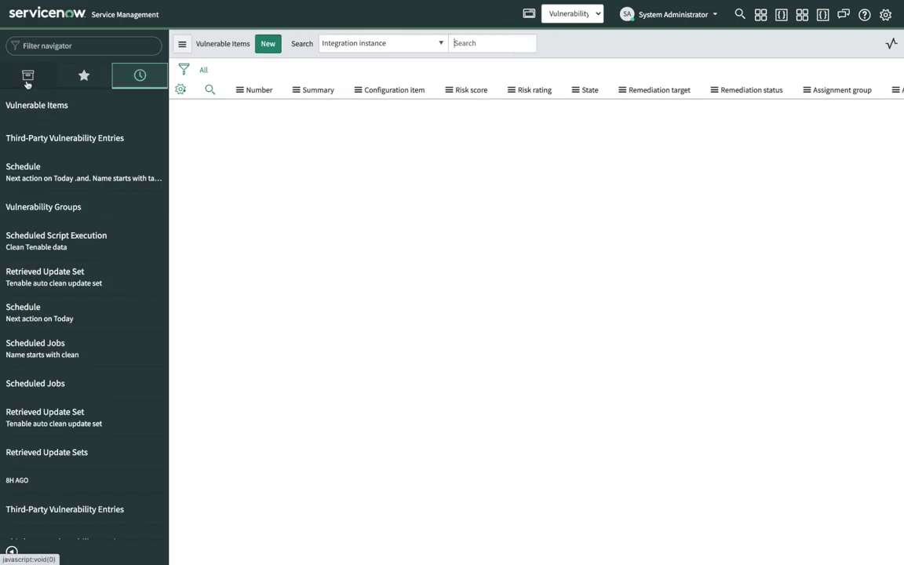
left_click(28, 75)
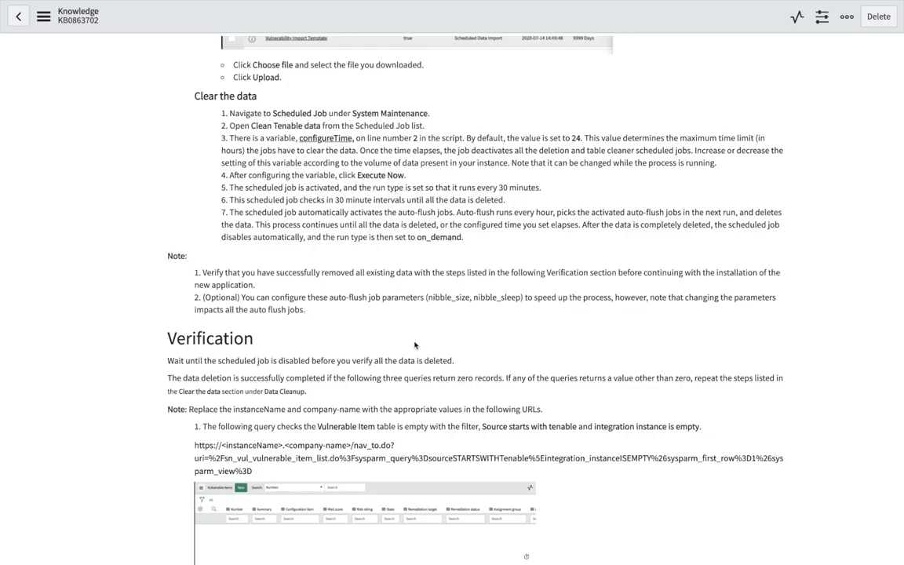
scroll(360, 373, "down", 3)
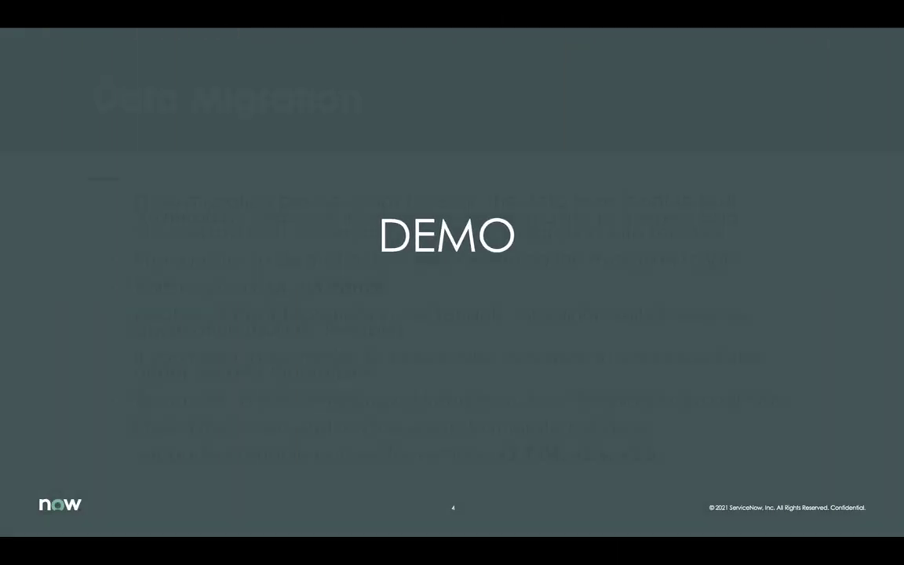
key("Right")
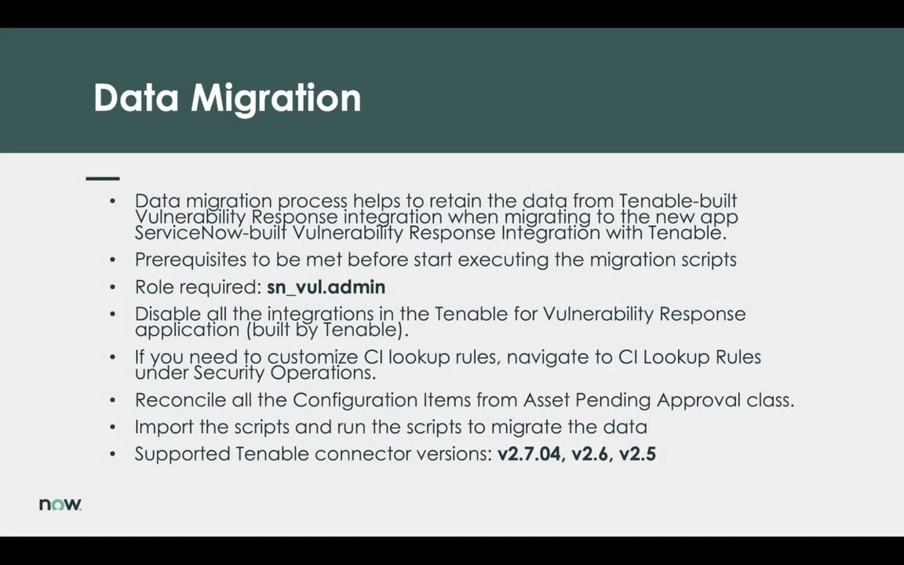
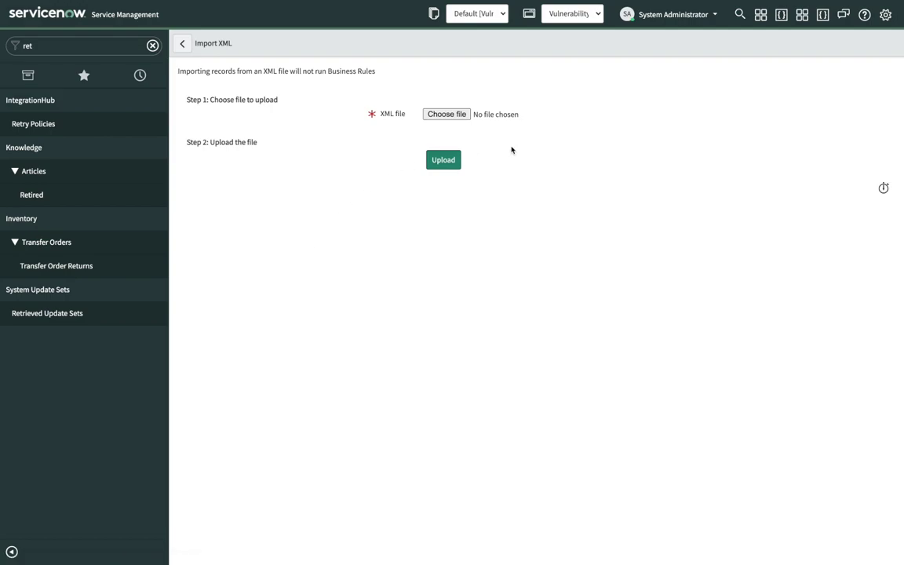
- Import the Tenable Migration update set from its XML file, open its record, and run the update set preview
key("Return")
left_click(444, 161)
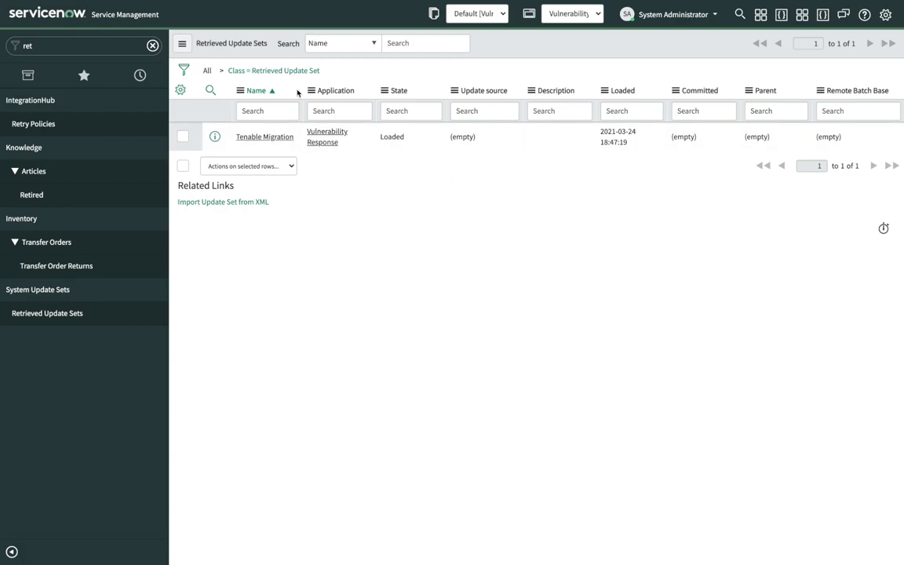
left_click(261, 137)
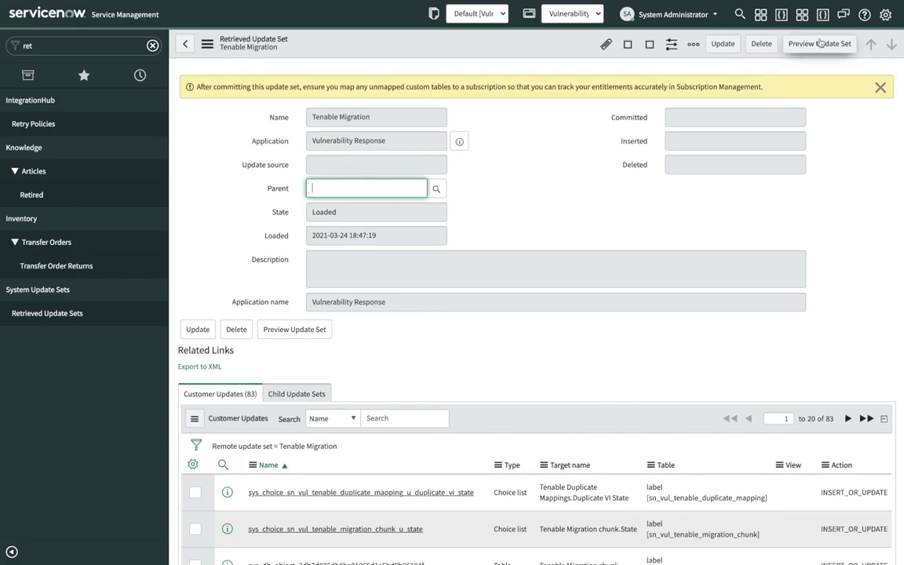
left_click(820, 44)
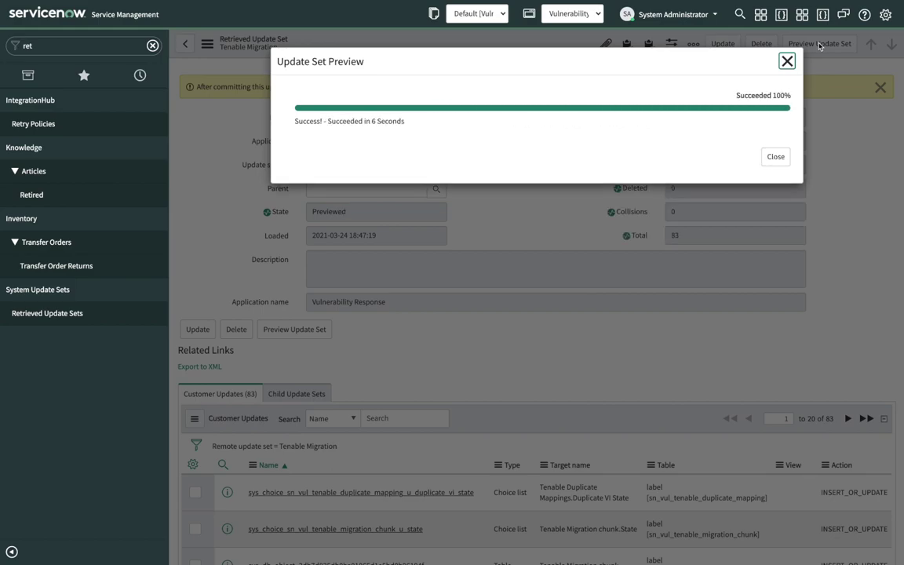
- Close the finished preview and commit the Tenable Migration update set, closing the commit dialog when it completes
left_click(778, 160)
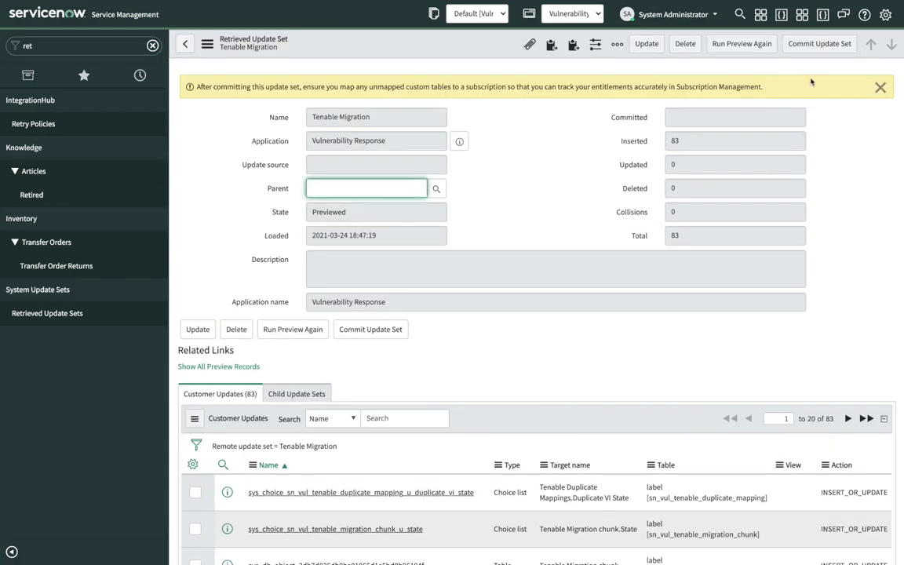
left_click(804, 50)
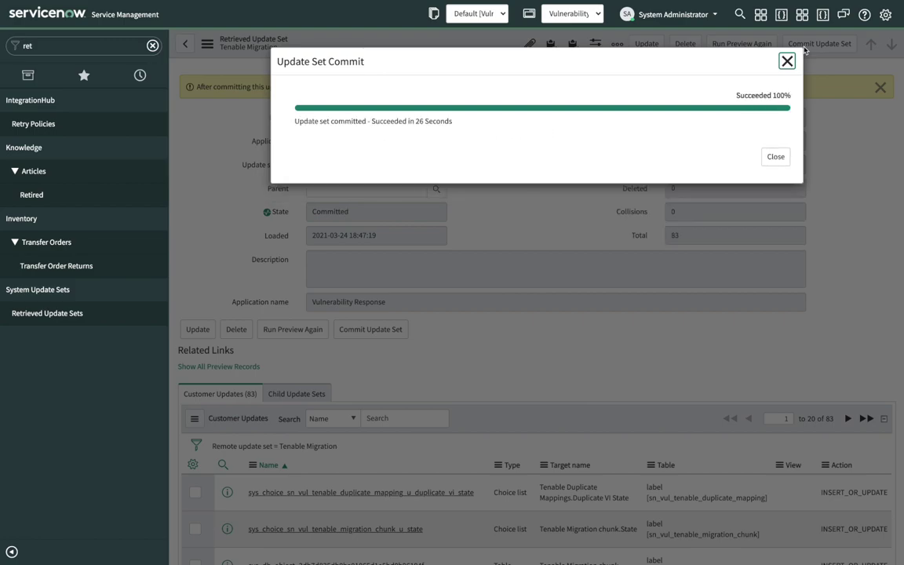
left_click(772, 160)
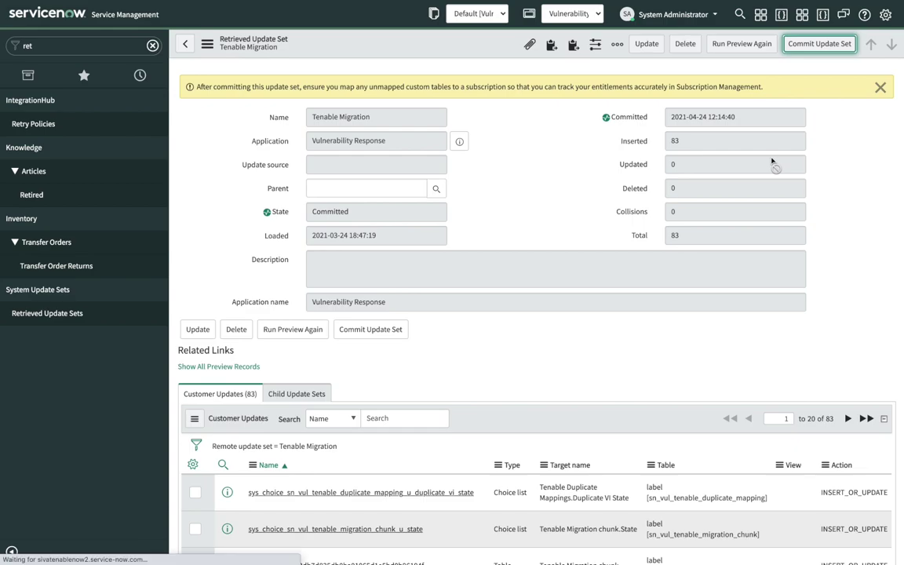
- Filter the navigator for "schedul" and open the Scheduled Jobs list under System Definition
left_click(153, 48)
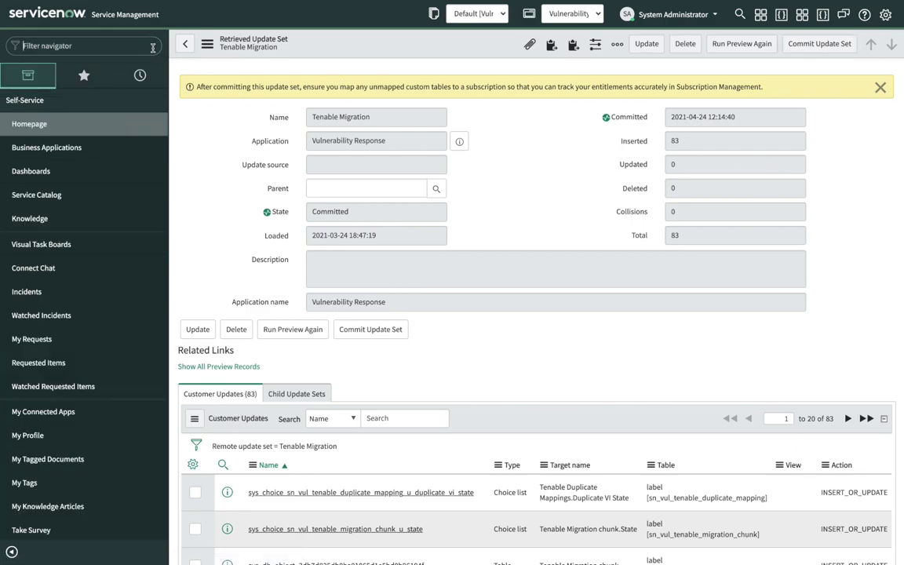
type("schedul")
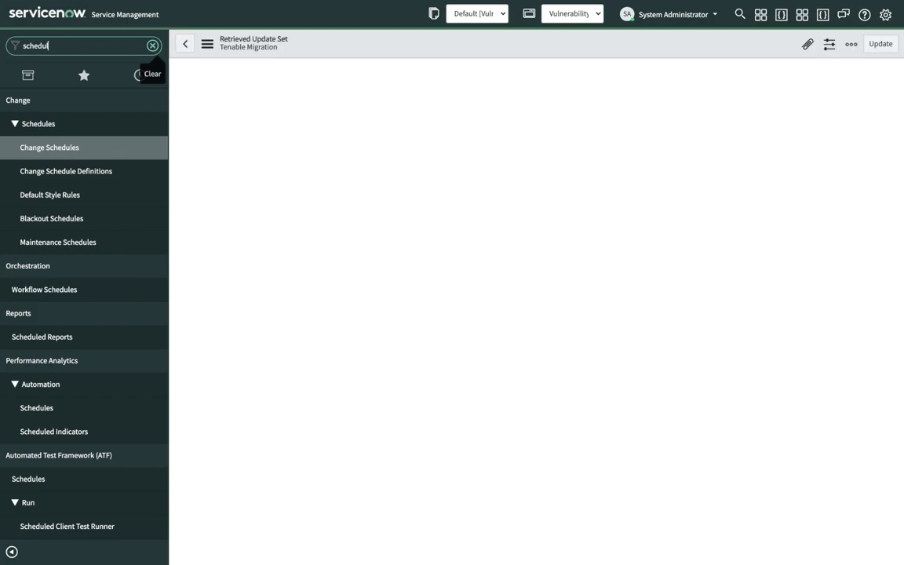
scroll(74, 461, "down", 10)
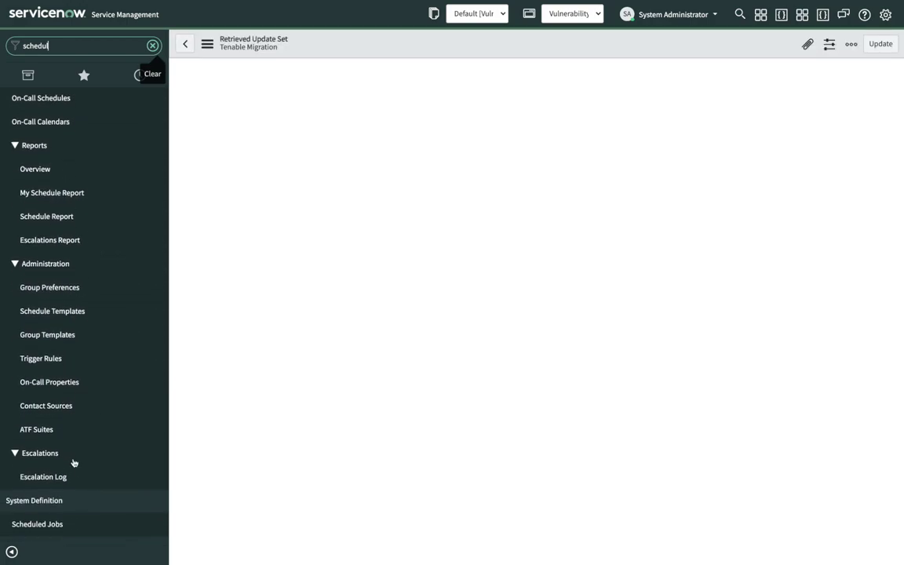
scroll(74, 463, "down", 3)
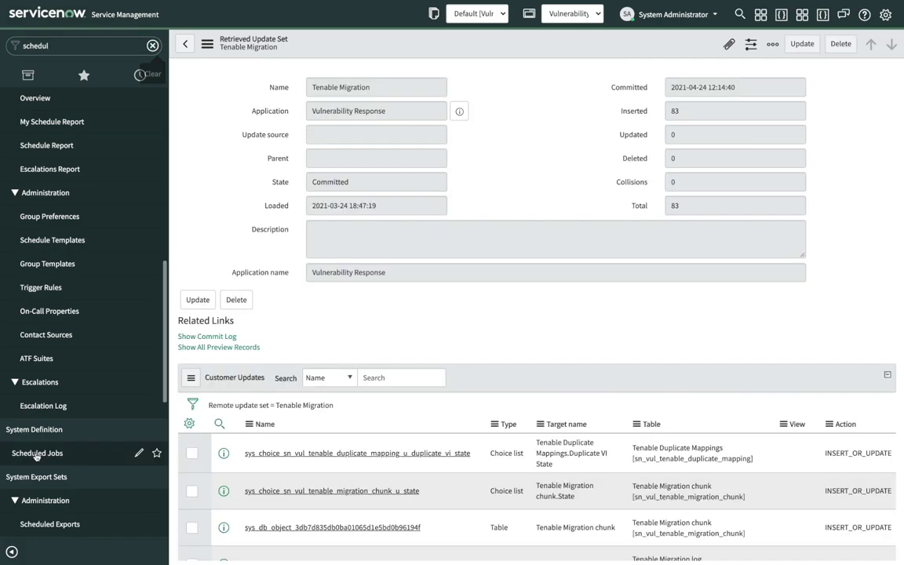
scroll(36, 457, "up", 4)
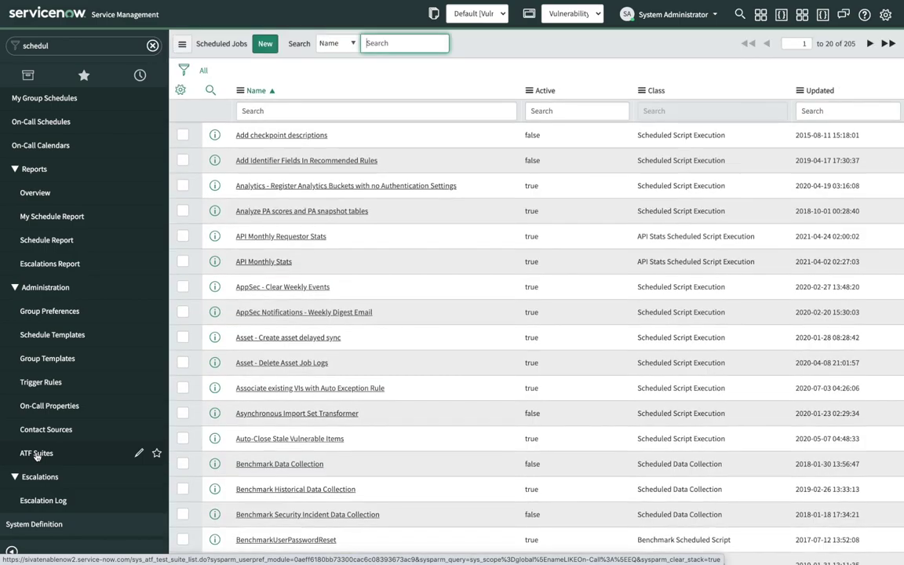
- Import the sysauto_sc…9619b1.xml file into the Scheduled Jobs table
left_click(240, 92)
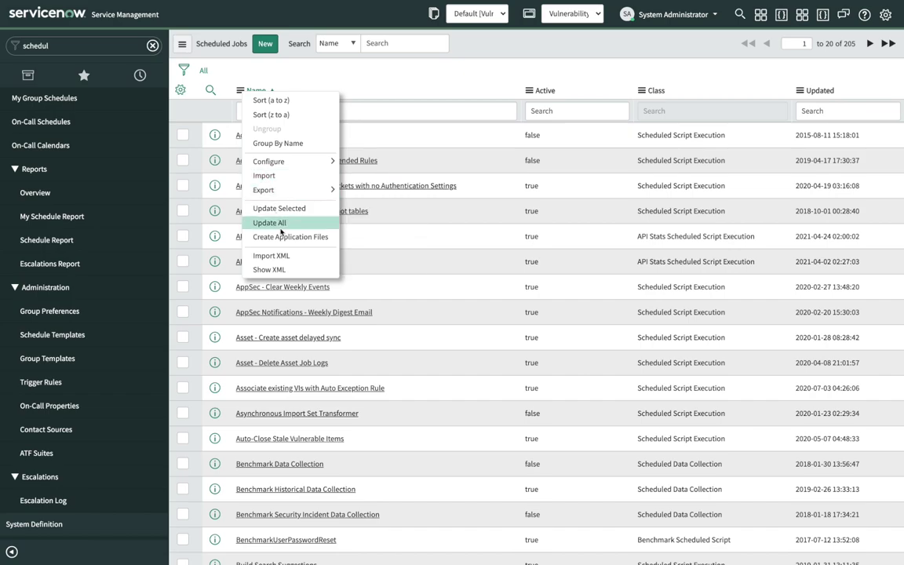
left_click(283, 254)
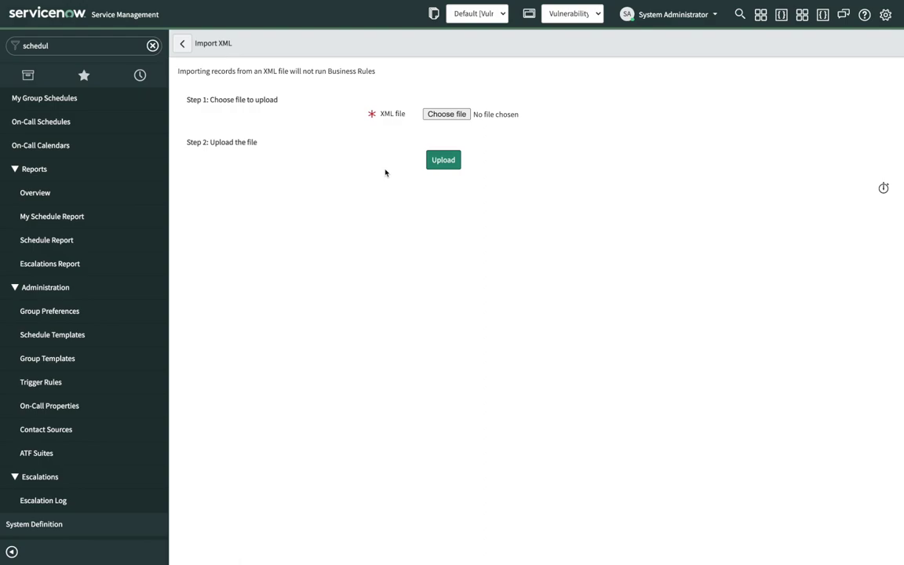
left_click(631, 237)
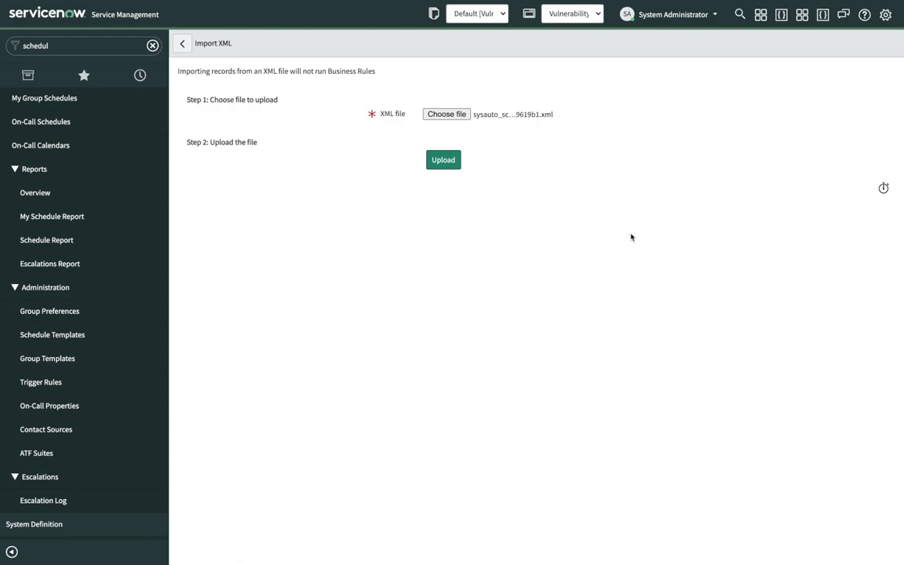
left_click(452, 168)
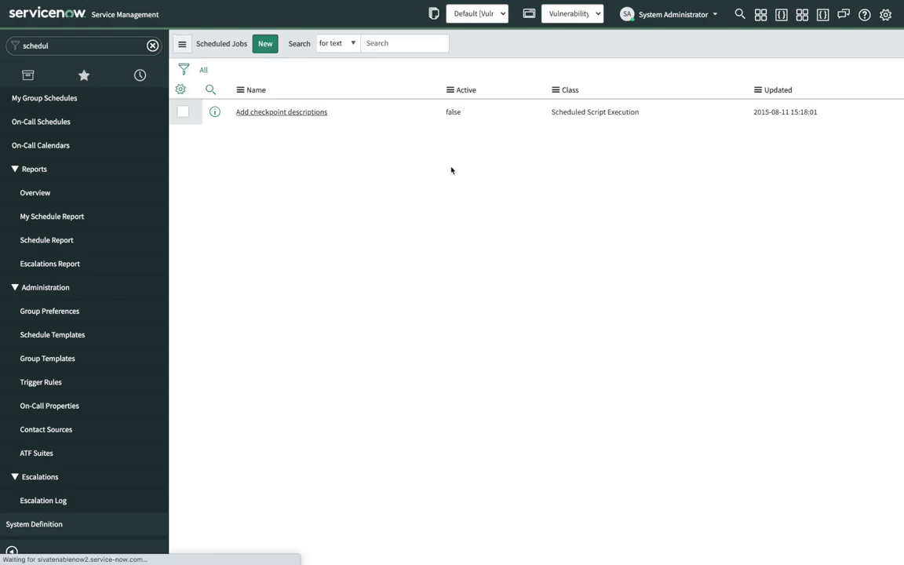
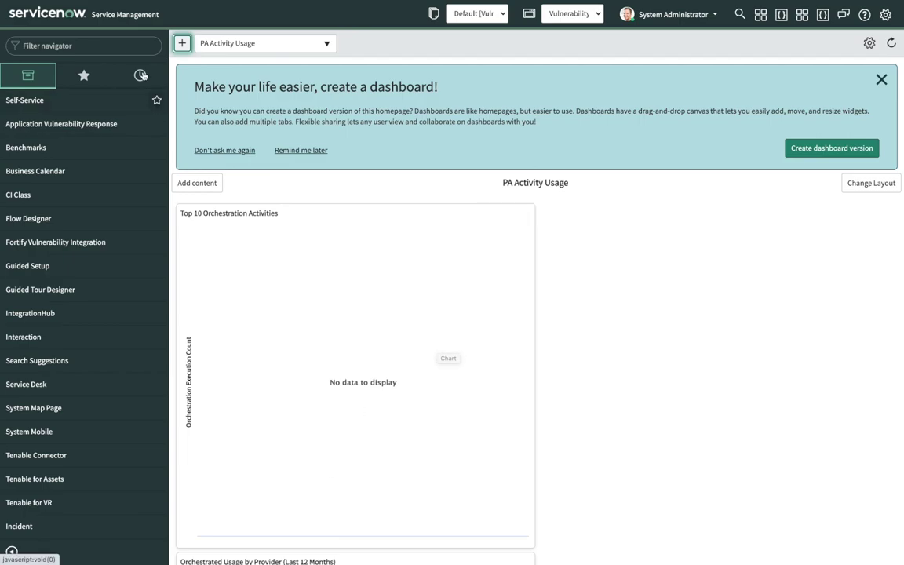
- Filter the navigator for "schedu", open the Pre Migration job from System Definition's Scheduled Jobs, and execute it immediately
left_click(117, 44)
type("schedu")
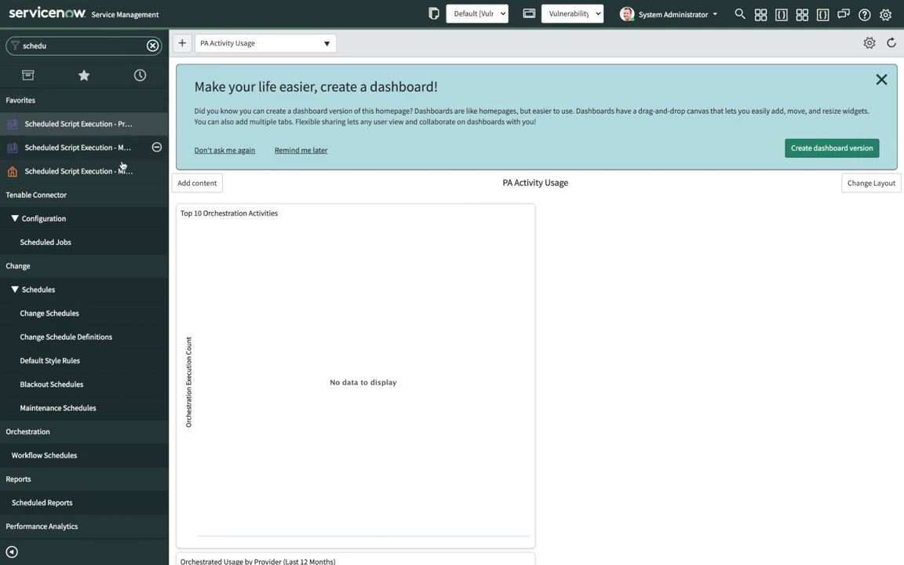
scroll(124, 335, "down", 3)
scroll(123, 335, "down", 20)
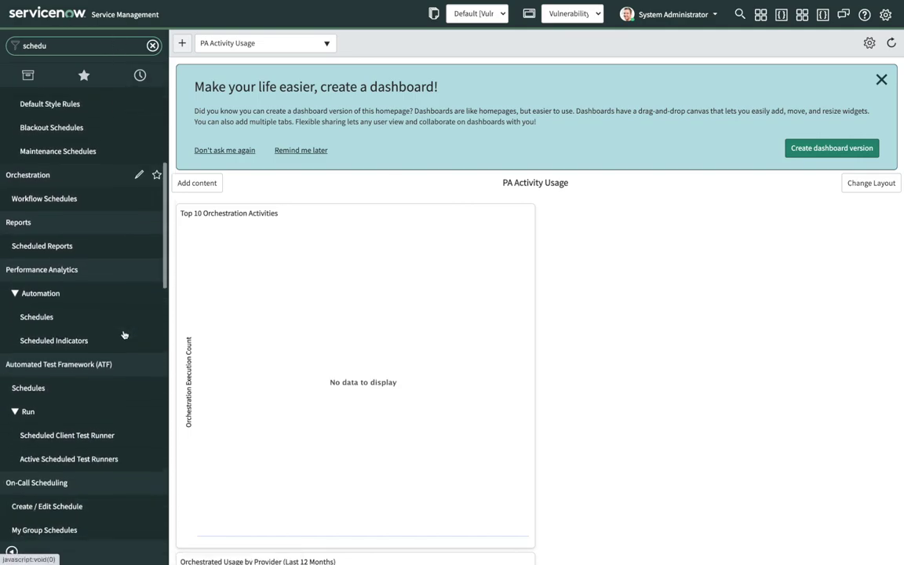
scroll(123, 335, "down", 5)
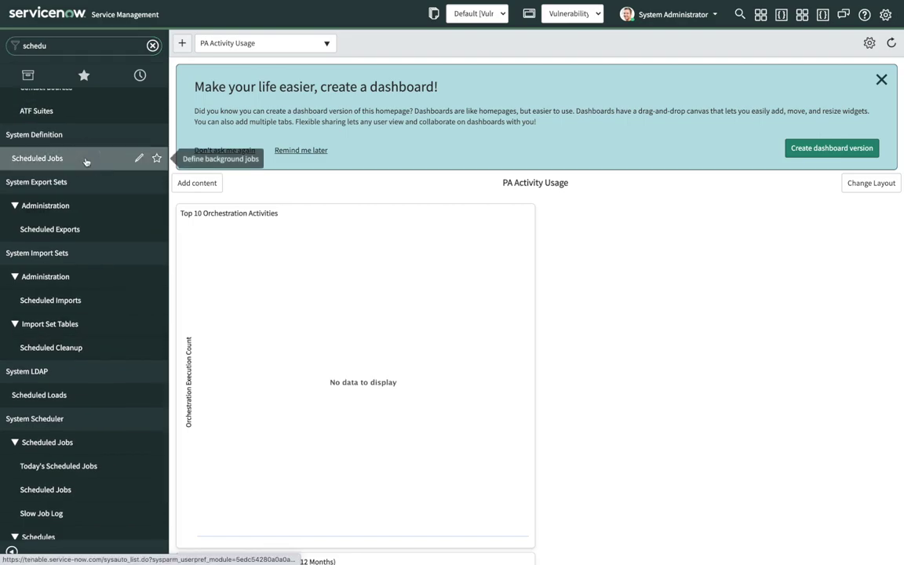
left_click(87, 160)
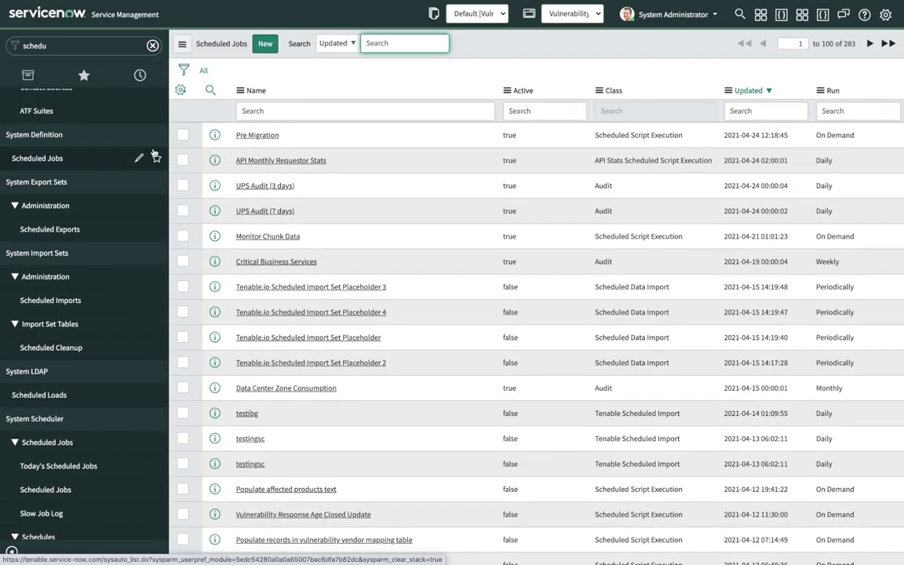
left_click(255, 136)
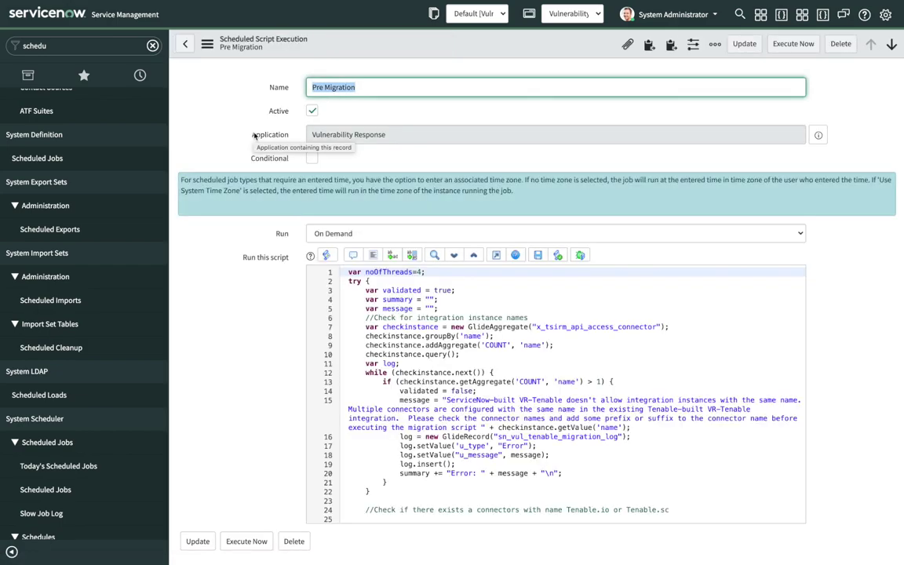
left_click(795, 51)
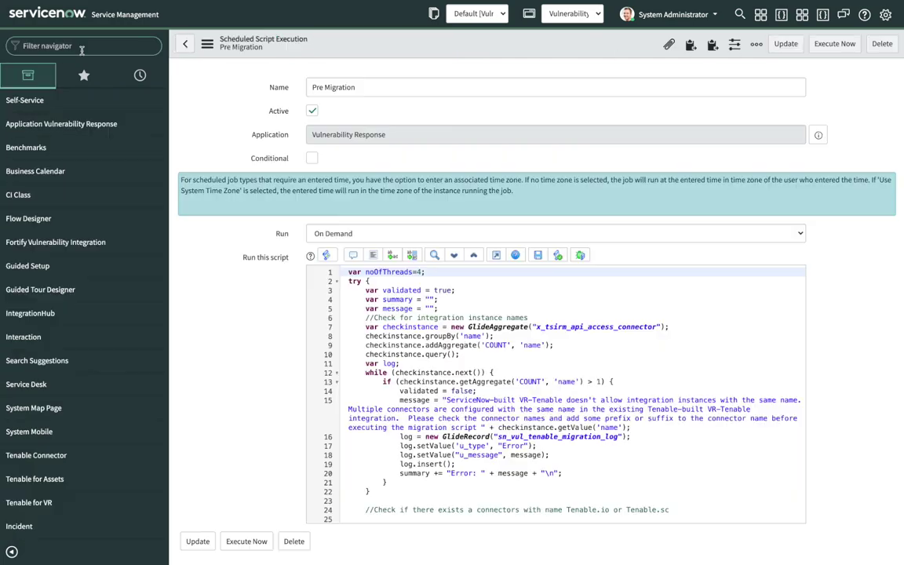
- Open the Tenable Migration logs list and refresh it to check the progress of the pre-migration script
type("schedule")
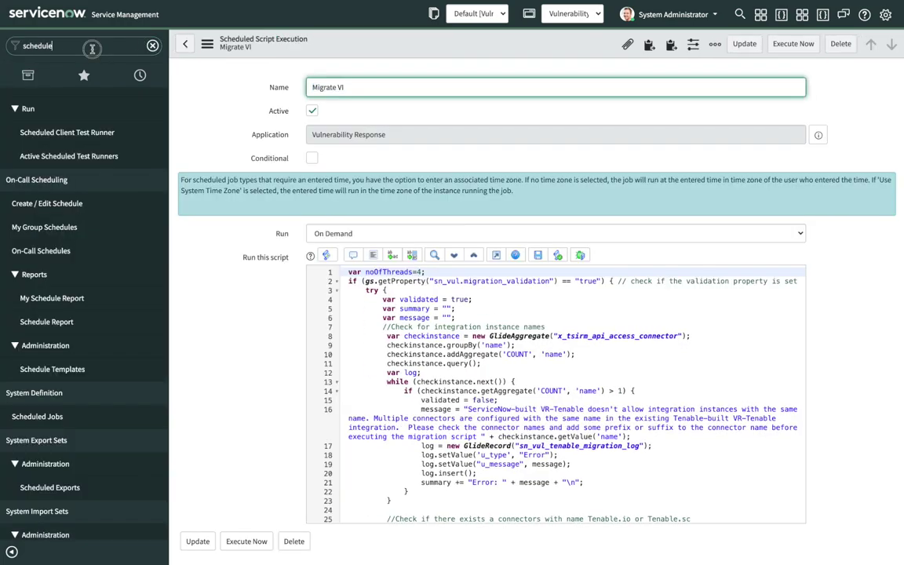
left_click(92, 48)
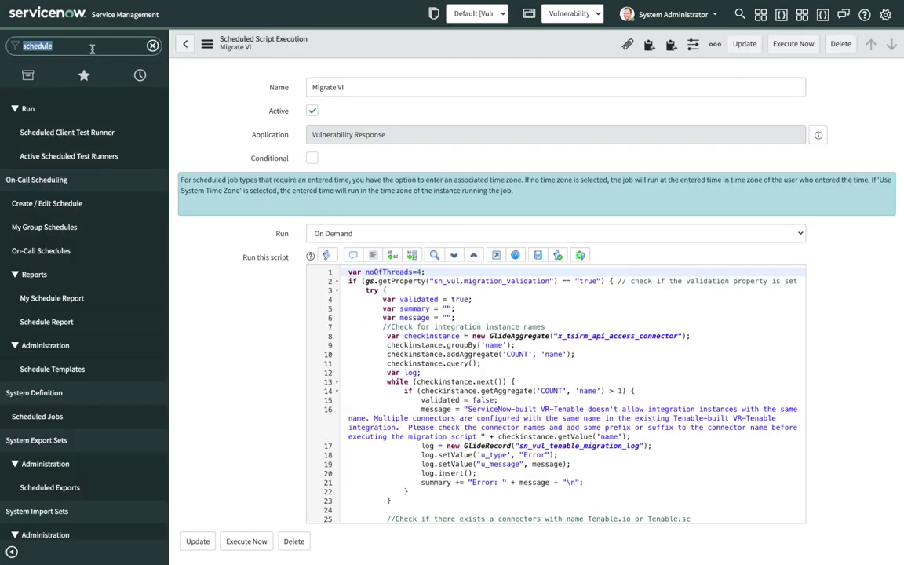
type("sn")
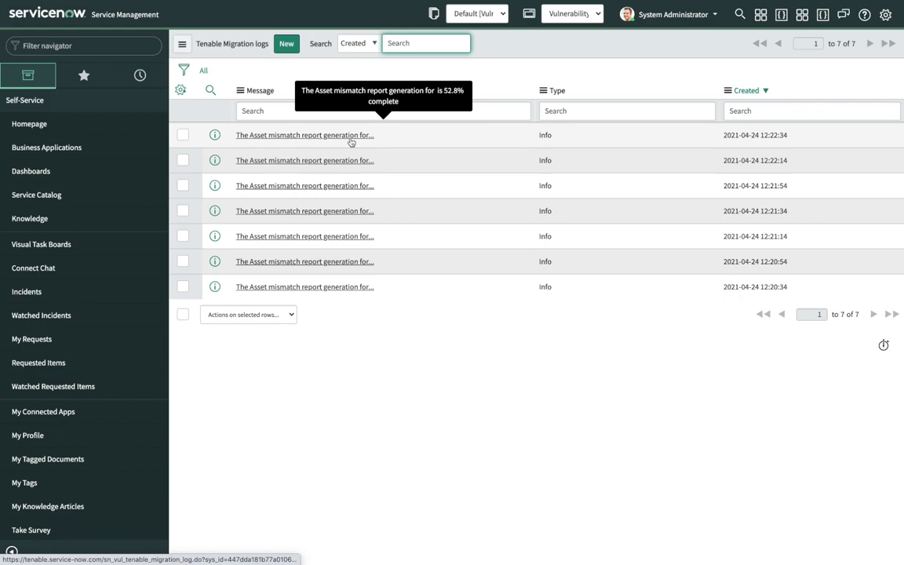
key("super+r")
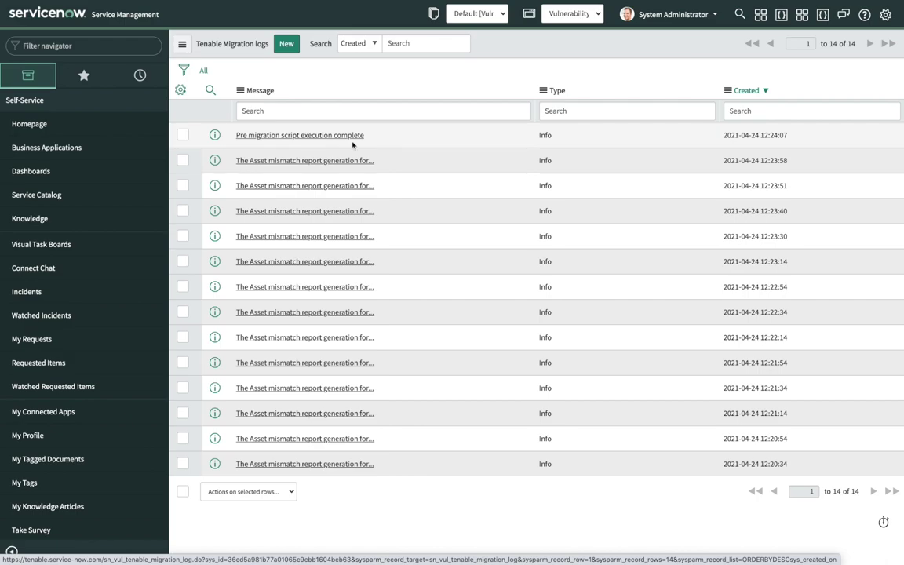
- Open the Tenable CI mappings list from the favorites and review the existing CI, lookup rule, and new CI columns
left_click(84, 76)
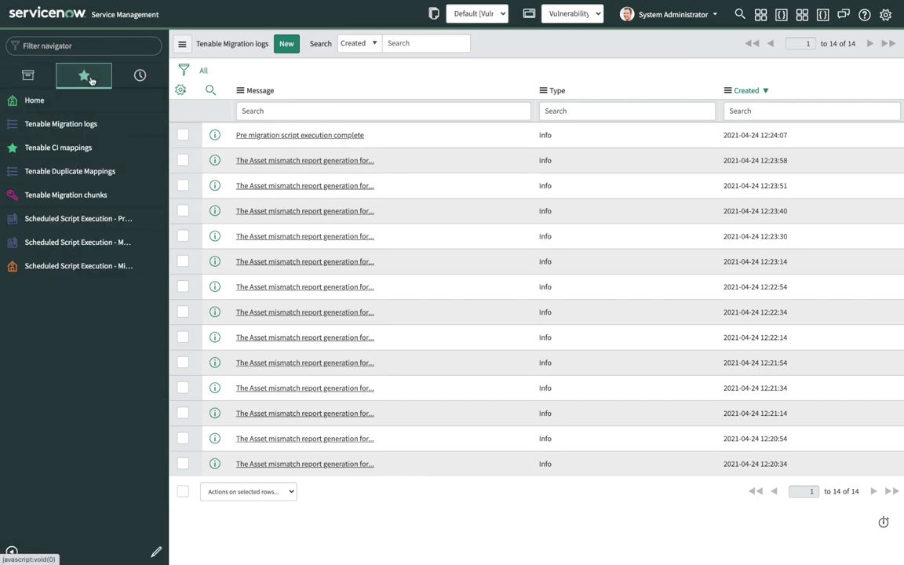
left_click(60, 147)
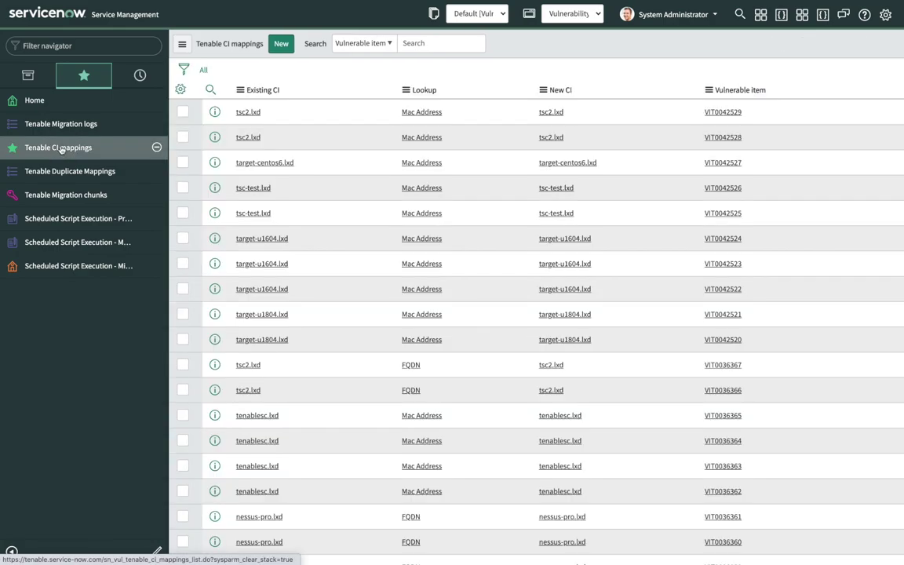
left_click(31, 76)
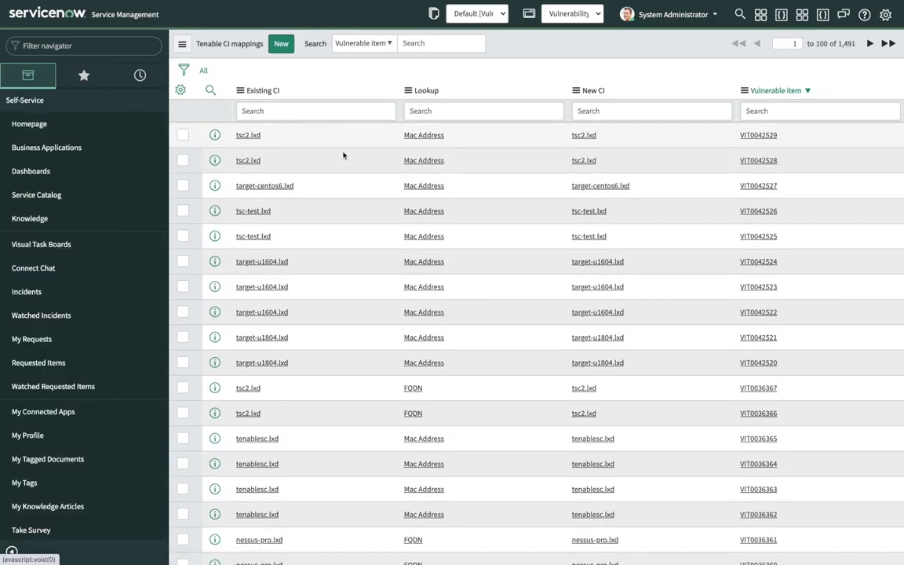
scroll(395, 256, "down", 1)
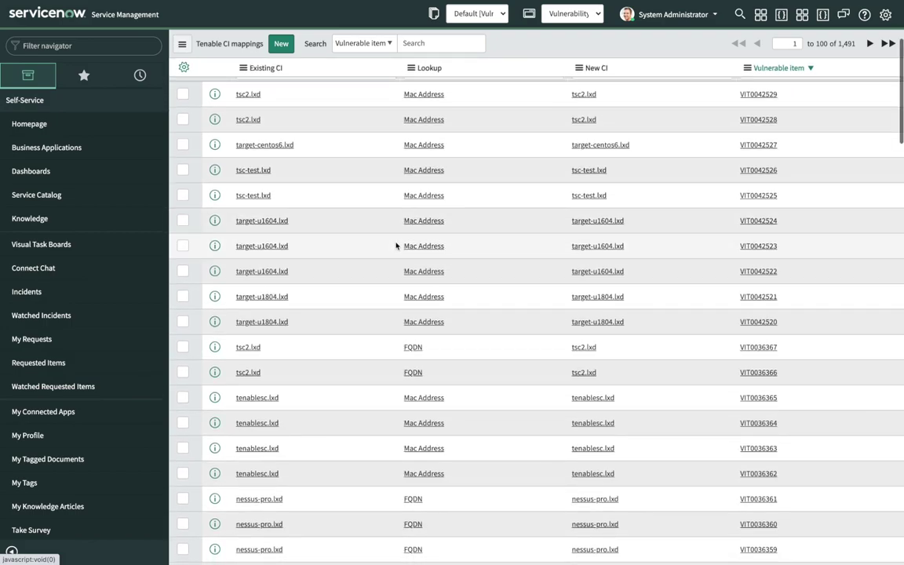
scroll(396, 245, "down", 1)
scroll(396, 246, "up", 2)
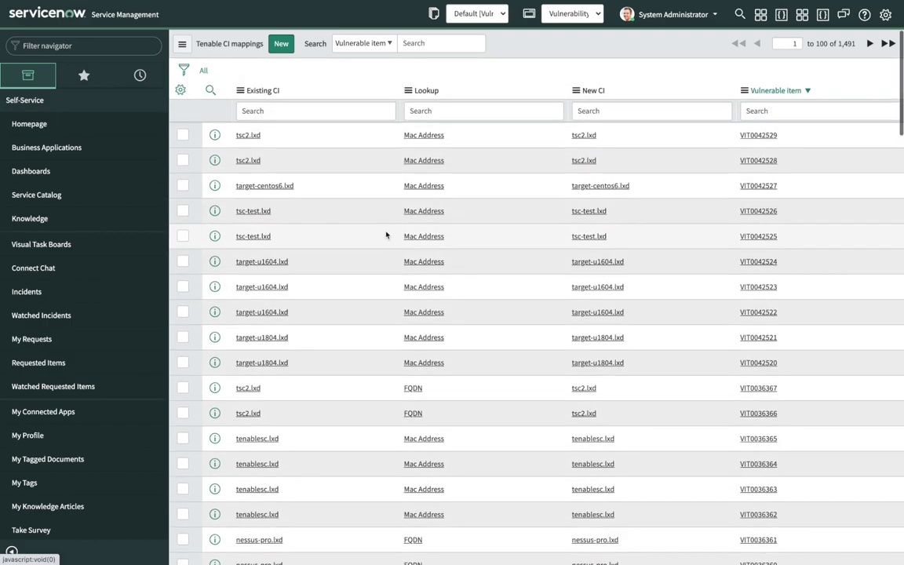
- Filter the navigator for "CI lo" to locate the CI Lookup Rules module, and clear the filter
left_click(141, 46)
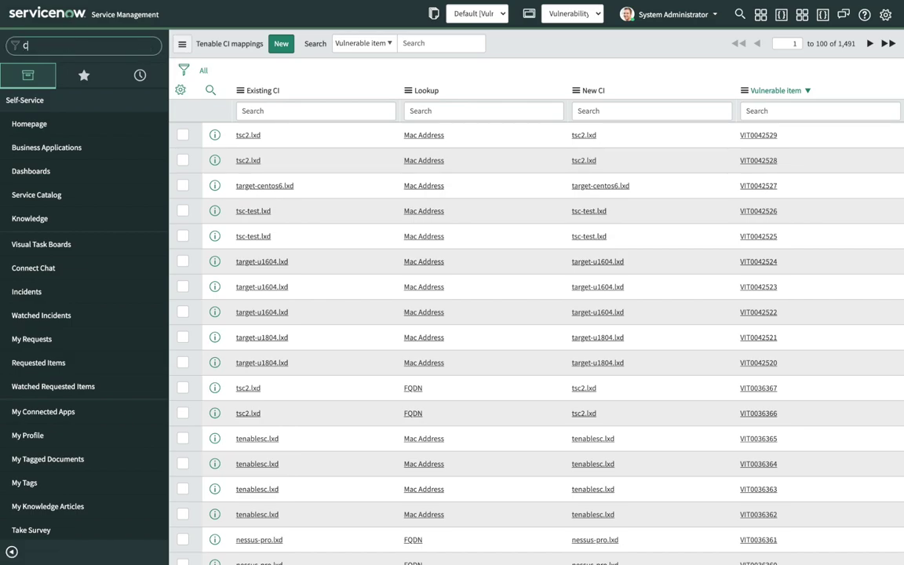
type("CI lo")
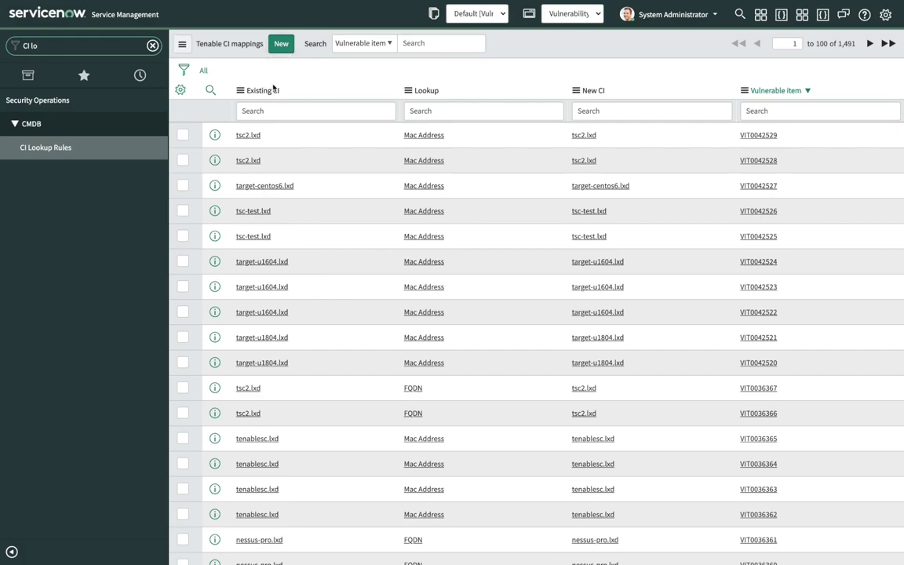
left_click(152, 47)
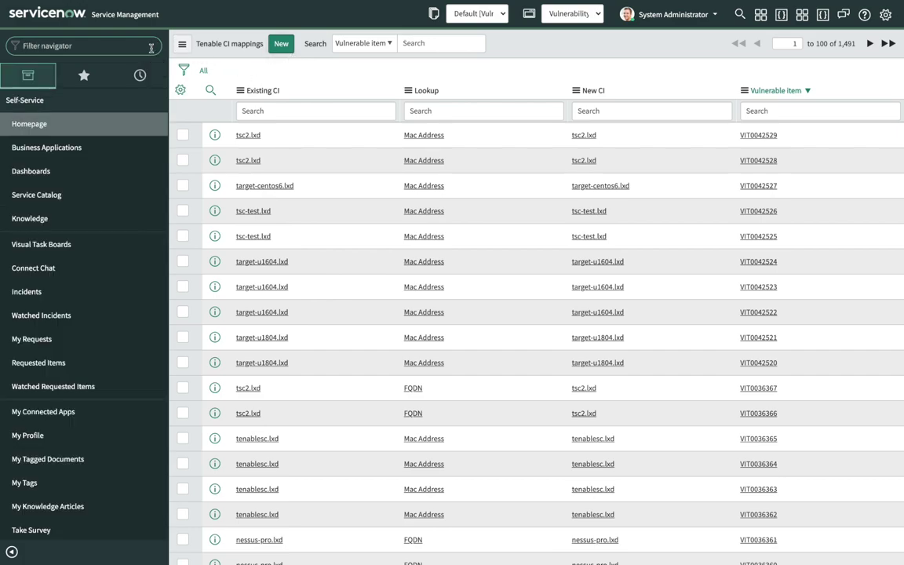
- Filter the navigator for "schedule" and open System Definition's Scheduled Jobs list
type("schedule")
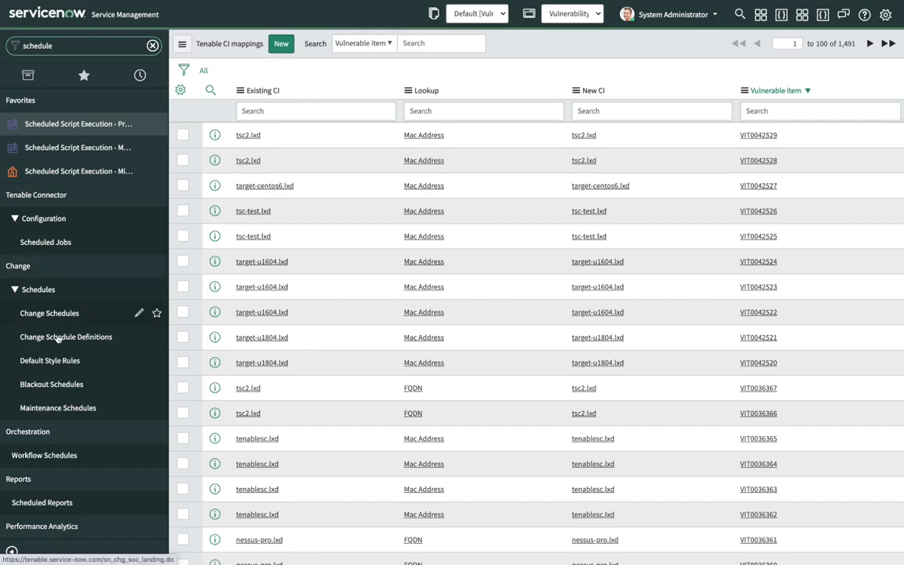
scroll(58, 337, "down", 10)
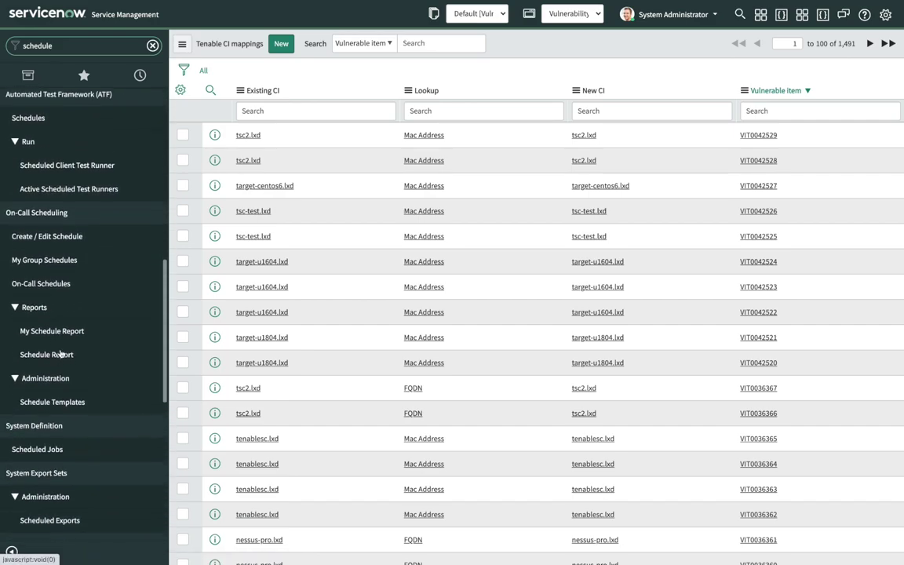
left_click(47, 416)
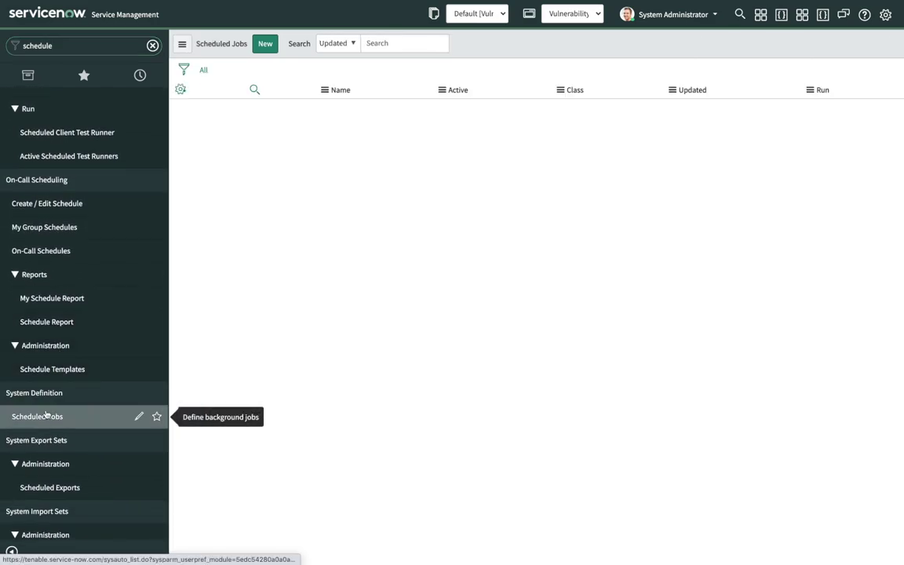
- Find the Migrate VI job by searching the name column for "Migrate", open it, and execute it immediately
left_click(210, 90)
left_click(272, 112)
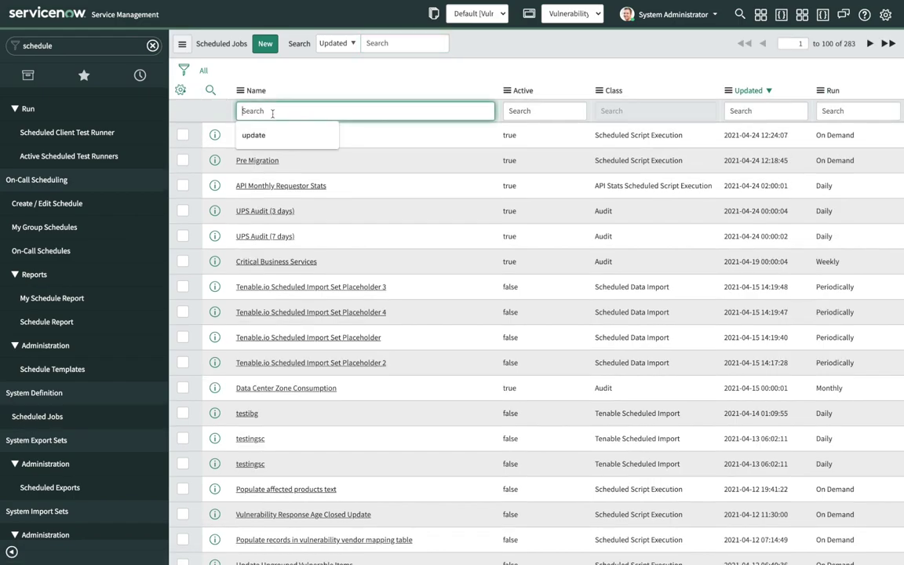
type("Migrate")
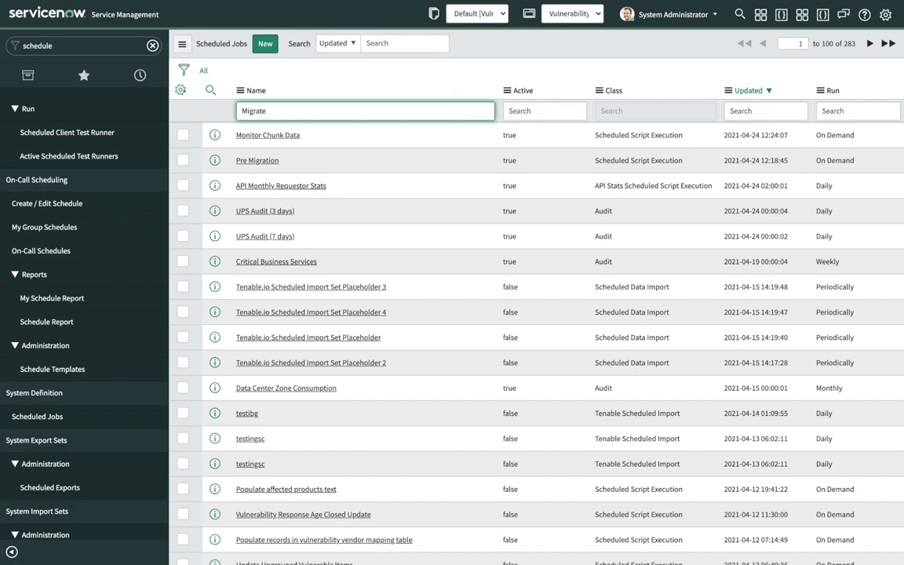
key("Return")
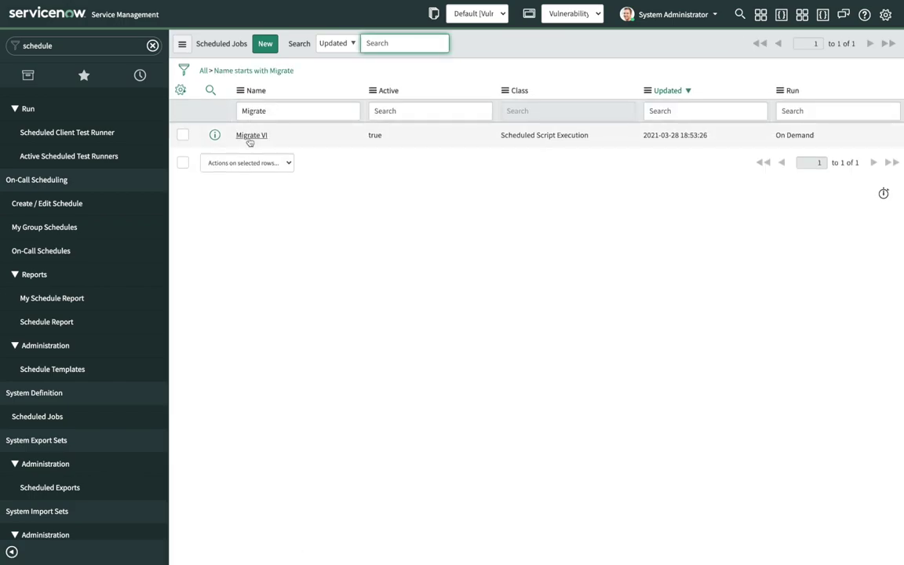
left_click(248, 136)
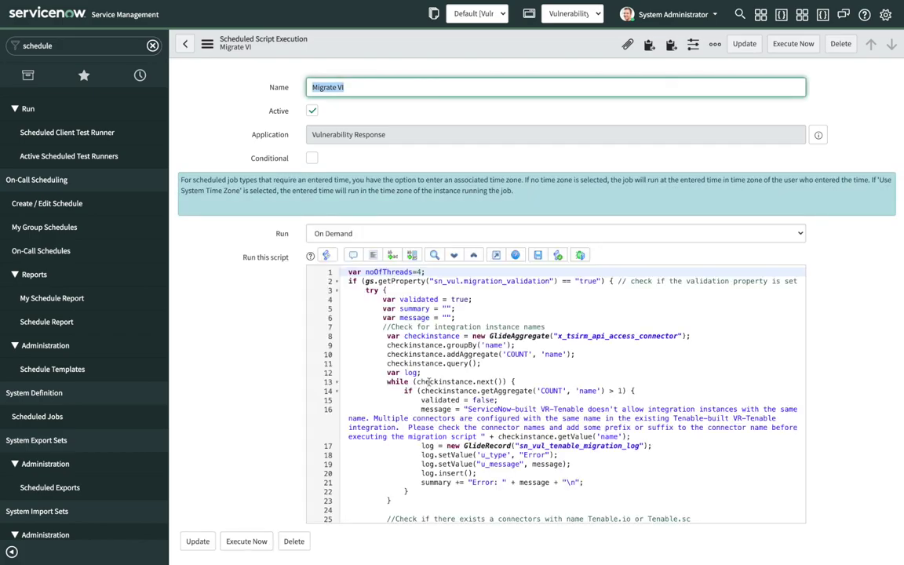
left_click(794, 44)
- Open and refresh the Tenable Migration logs list to check the migration's progress, and review the Tenable Duplicate Mappings list
left_click(92, 48)
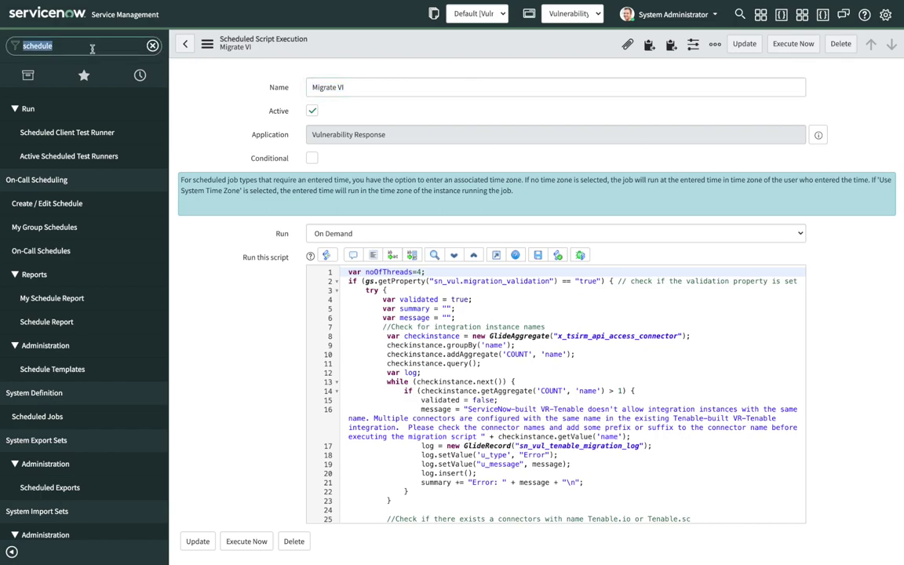
type("sn_")
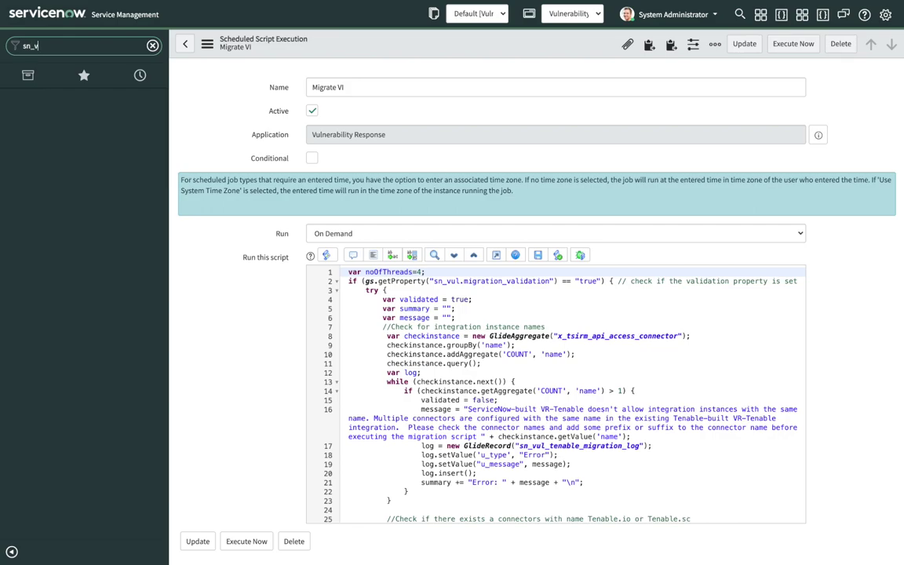
type("vu")
key("Return")
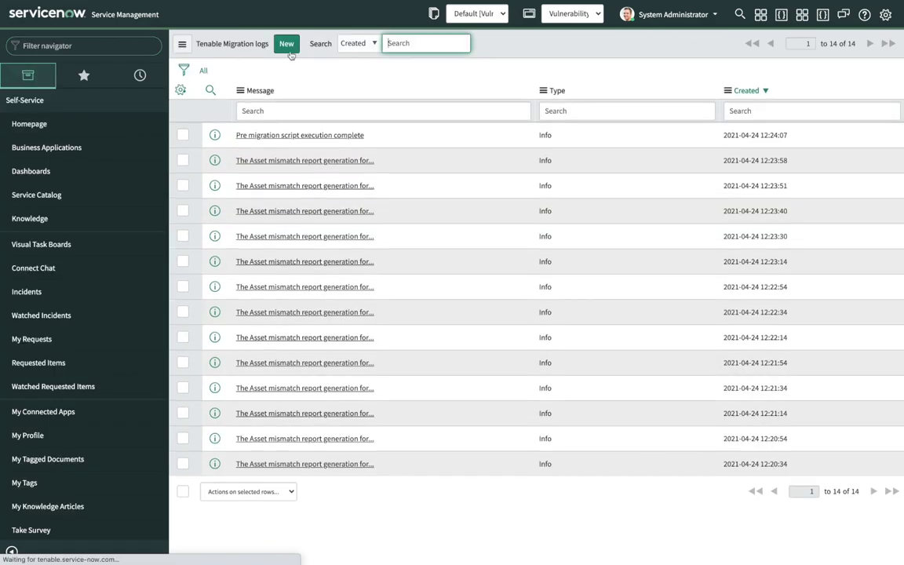
left_click(241, 91)
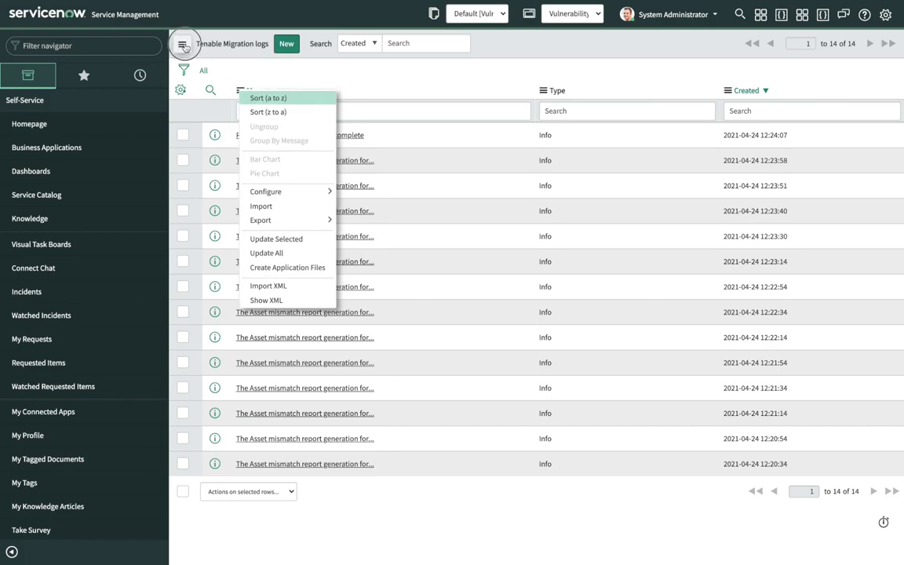
left_click(184, 46)
left_click(215, 109)
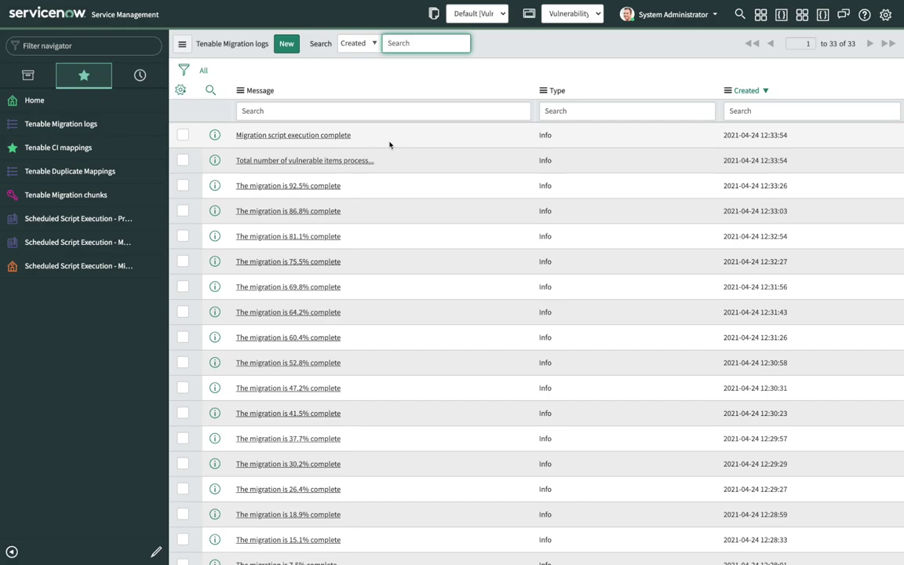
left_click(105, 174)
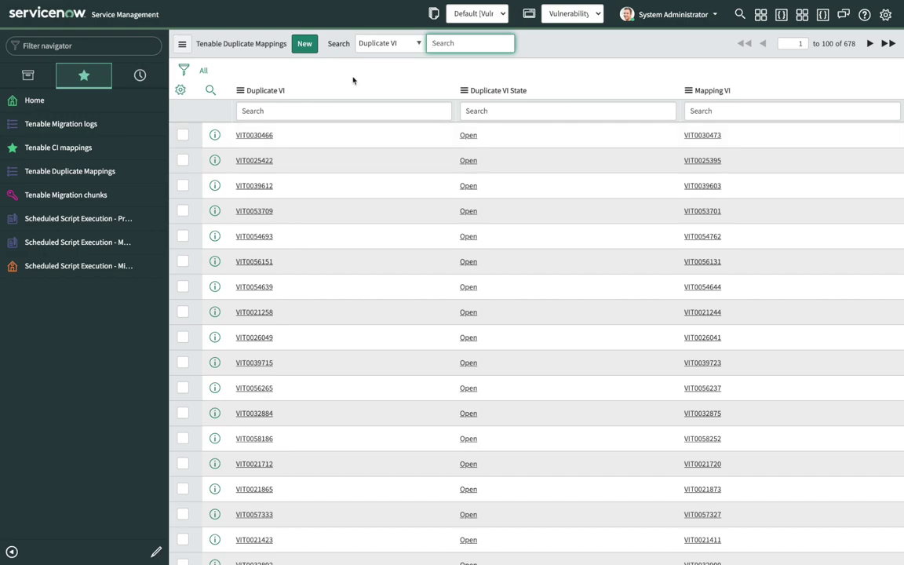
- Filter the navigator for "scheduled" and return to System Definition's Scheduled Jobs list
left_click(108, 40)
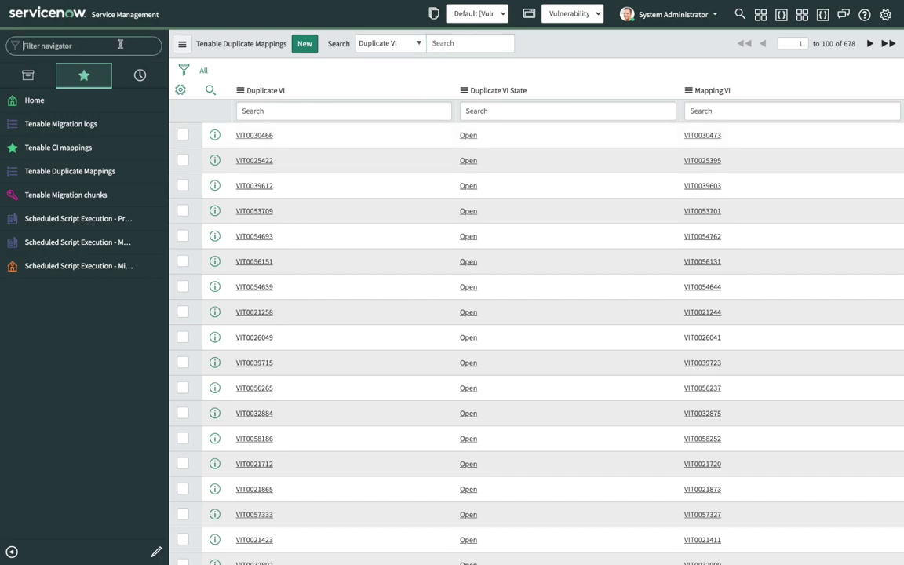
type("scheduled")
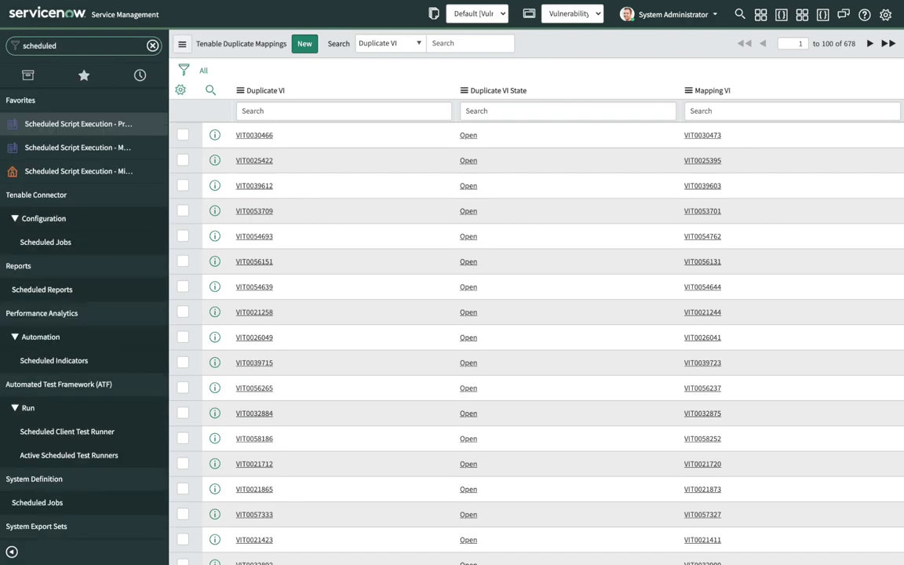
scroll(98, 315, "down", 2)
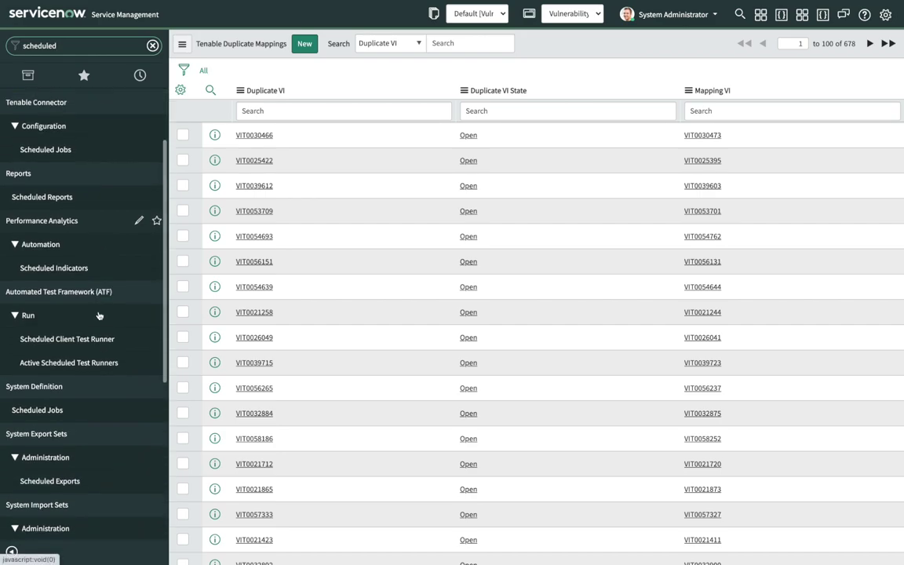
left_click(64, 411)
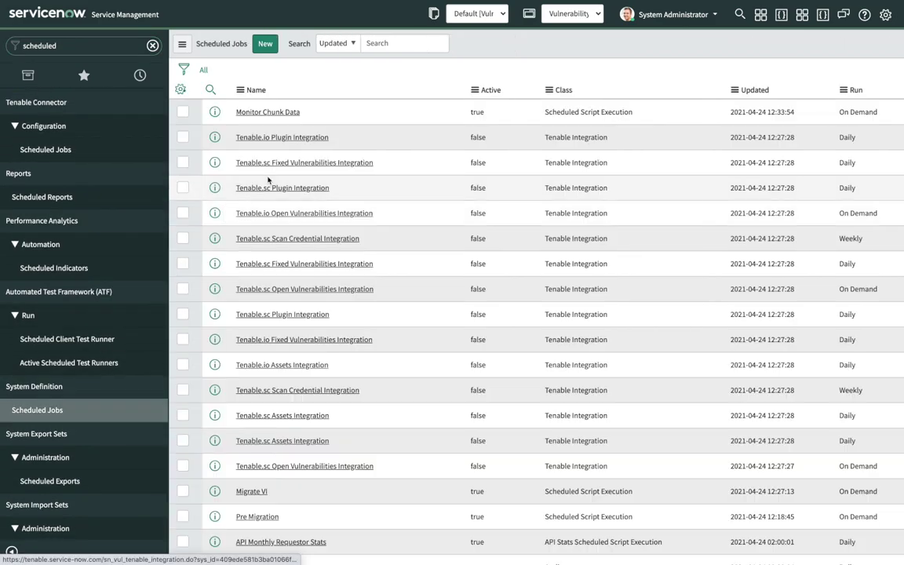
- Find the Post Migration job by searching the name column for "post", open it, and execute it immediately
left_click(211, 90)
left_click(210, 90)
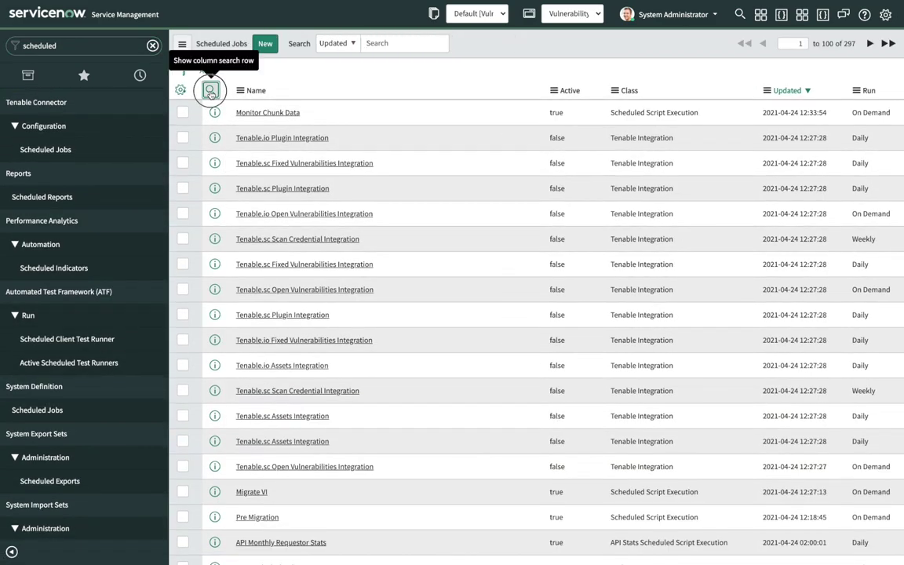
left_click(211, 91)
left_click(268, 112)
type("po")
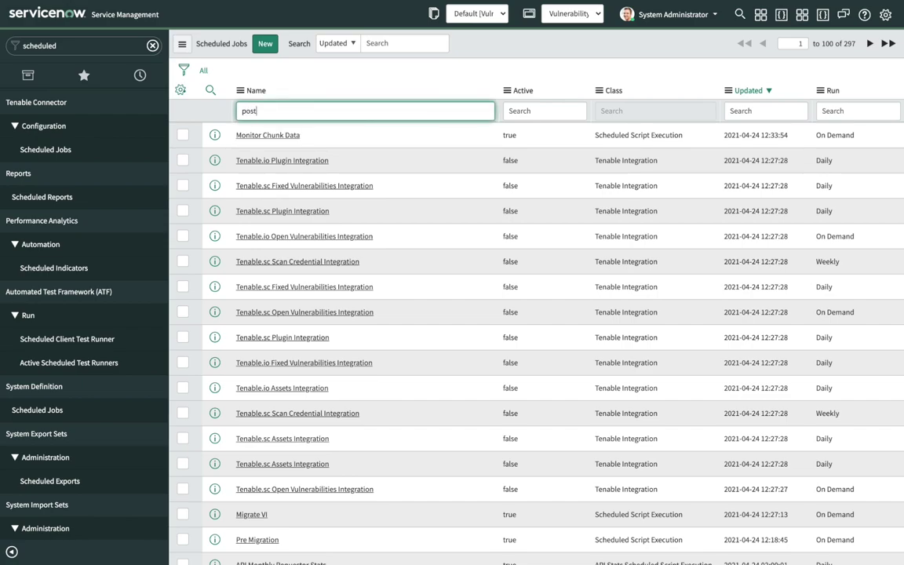
type("st")
key("Return")
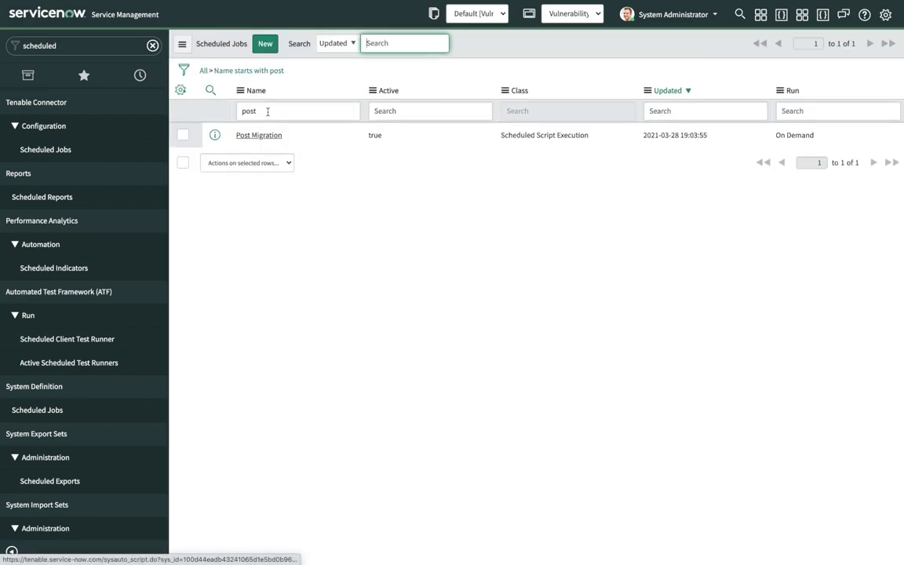
left_click(259, 138)
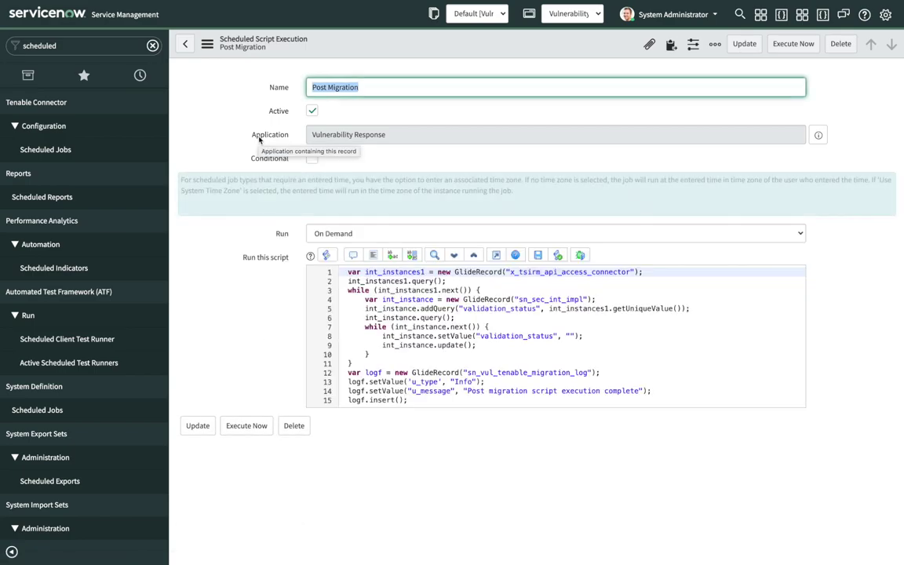
left_click(789, 48)
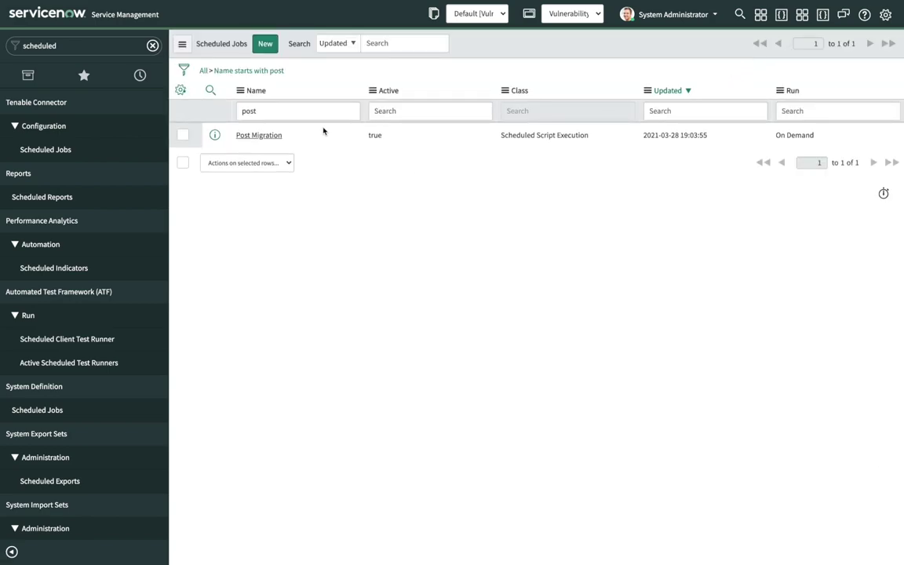
- Open the Tenable Migration logs from the favorites to check the post-migration script's execution
left_click(73, 76)
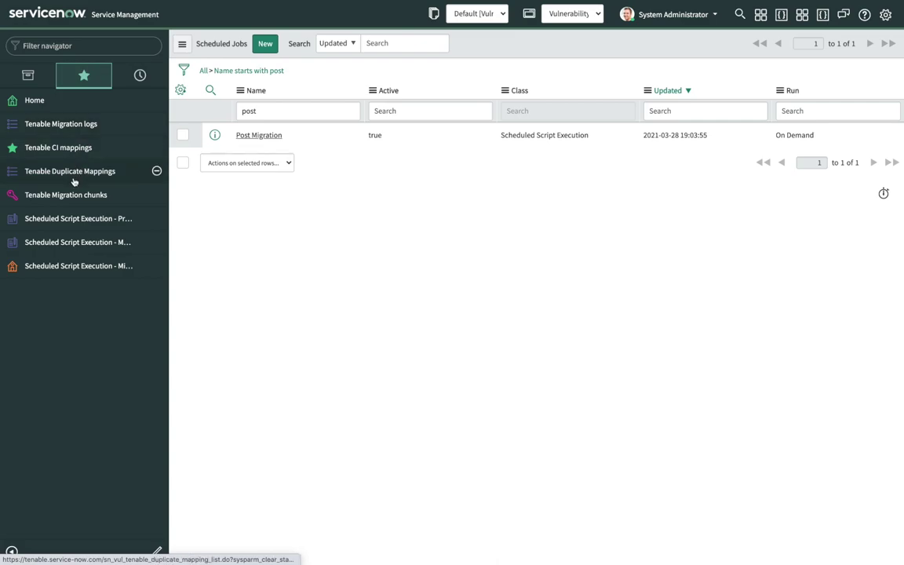
left_click(67, 126)
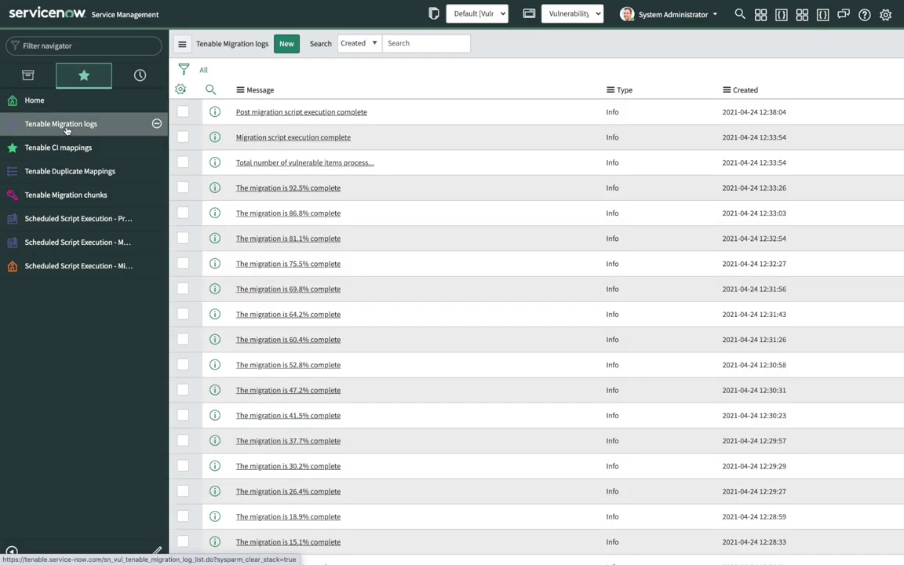